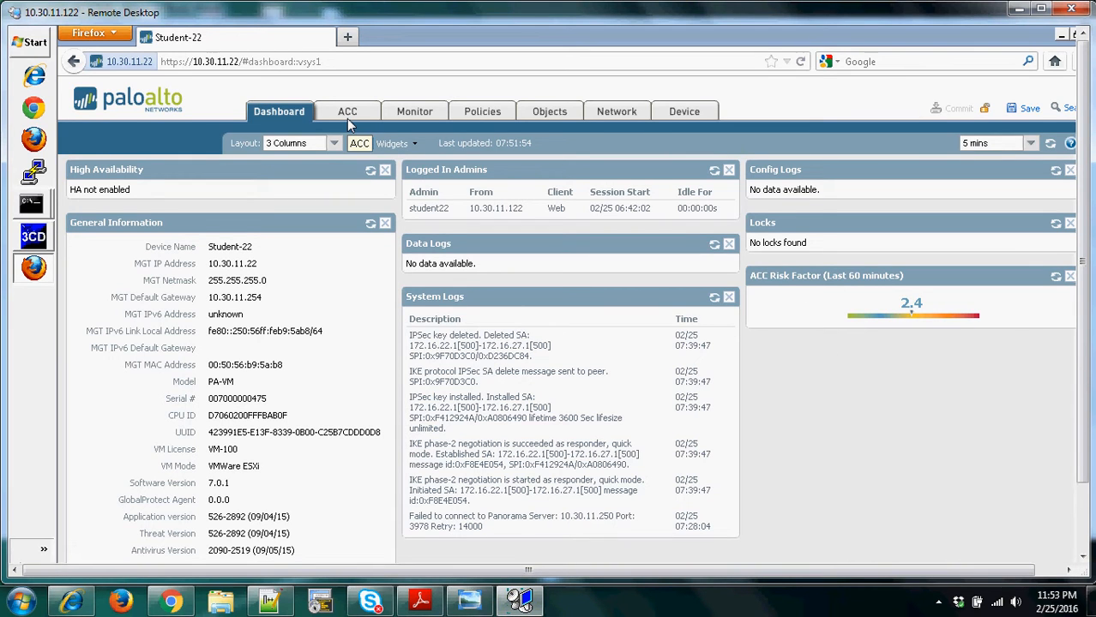
{"action": "left_click", "coordinate": [412, 146]}
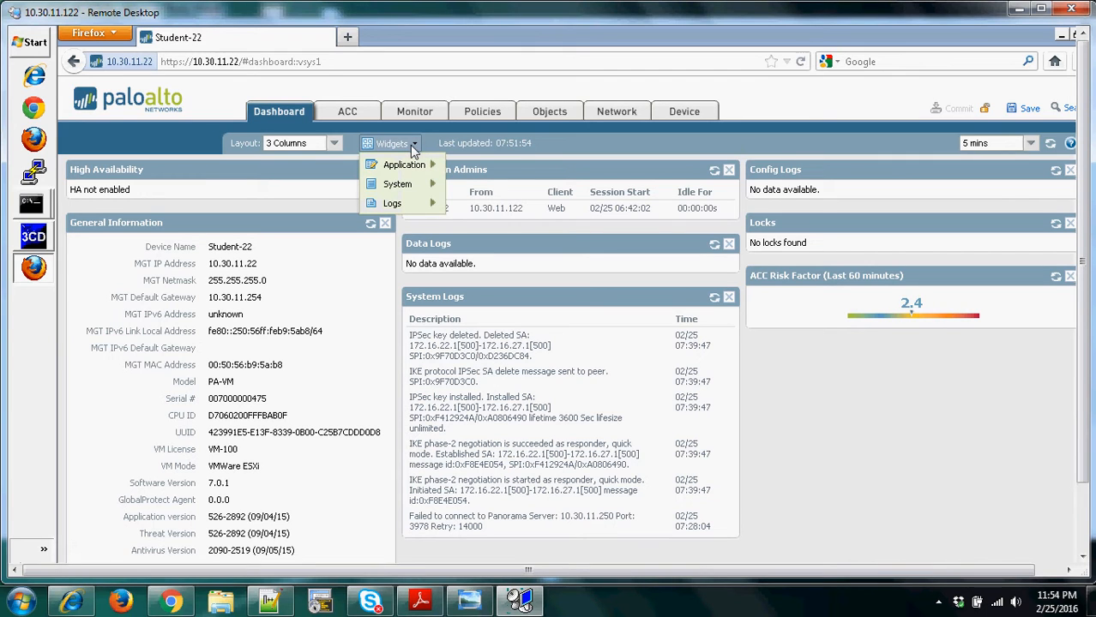
{"action": "mouse_move", "coordinate": [412, 167]}
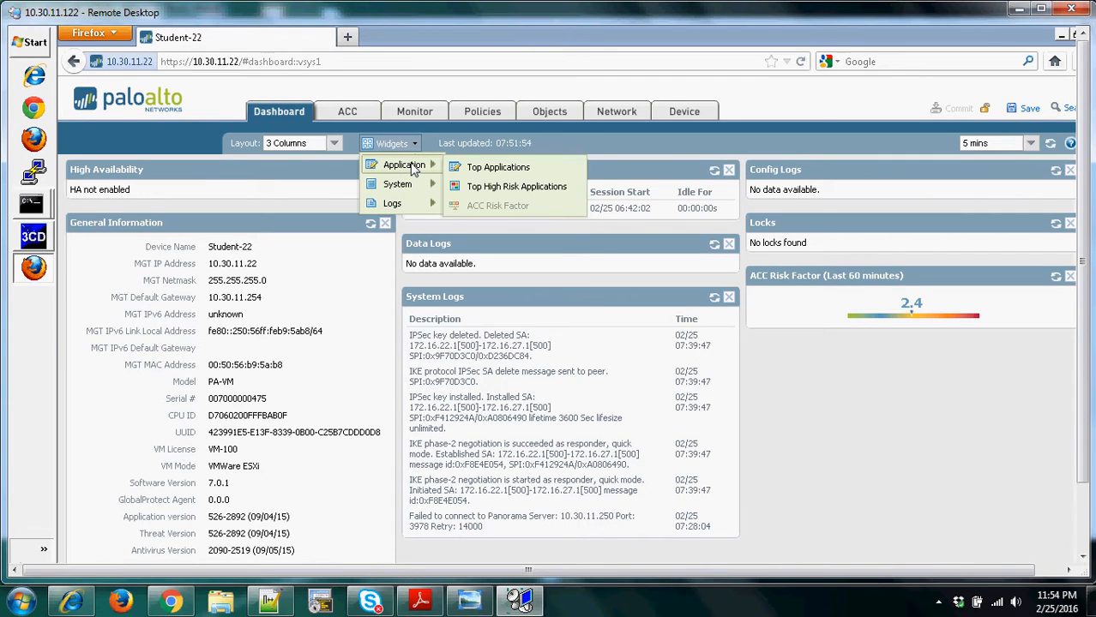
{"action": "mouse_move", "coordinate": [407, 192]}
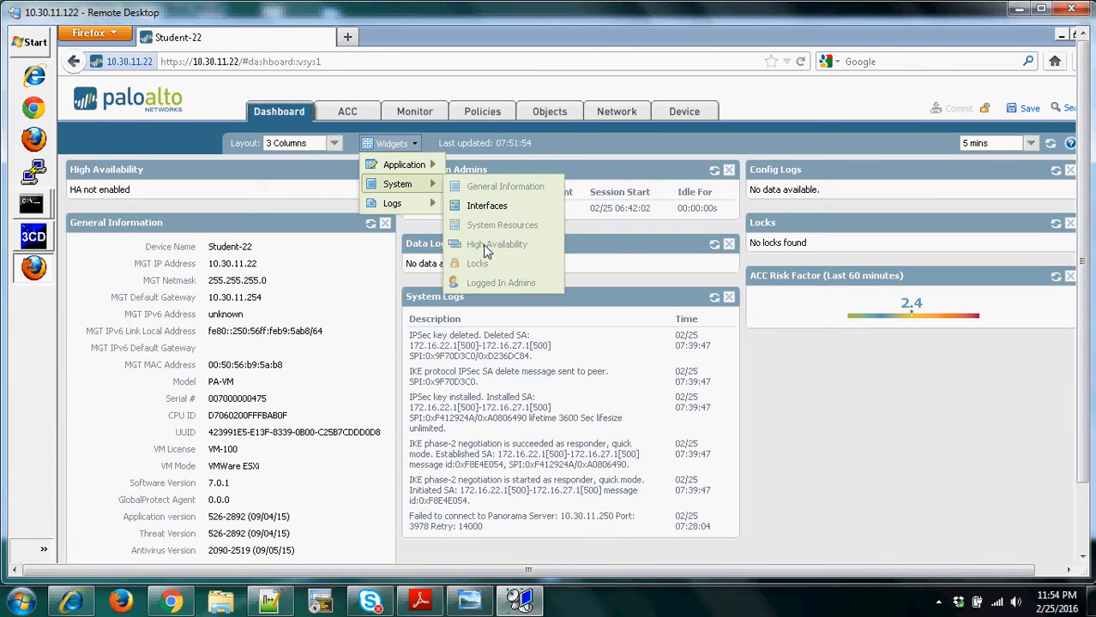
{"action": "left_click", "coordinate": [818, 377]}
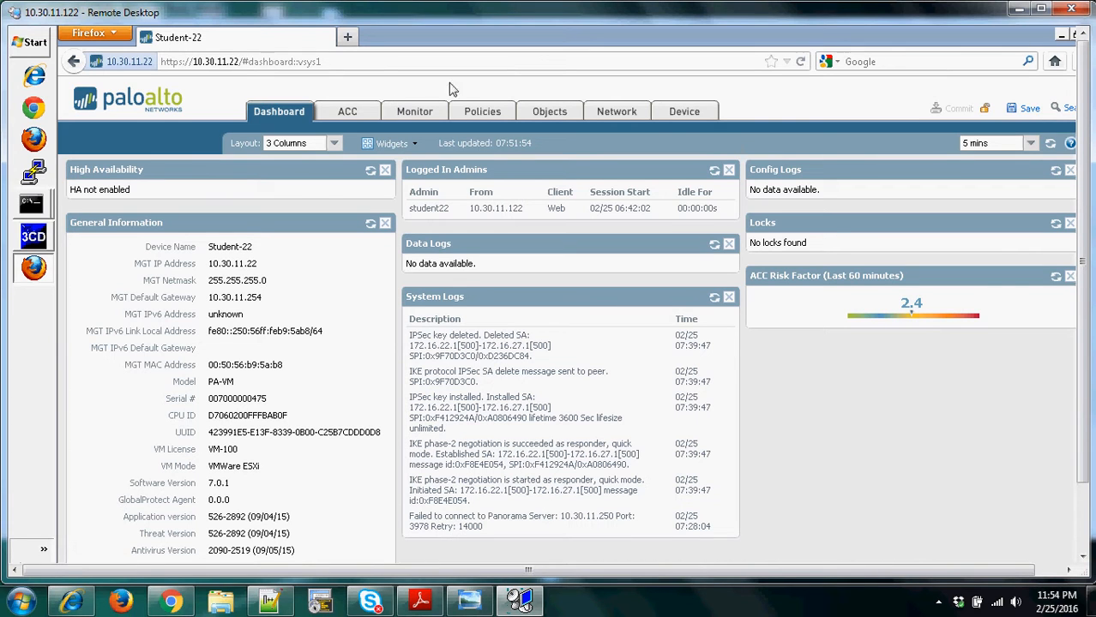
- Save a named configuration snapshot of the device as currentconfig02252016
{"action": "left_click", "coordinate": [688, 113]}
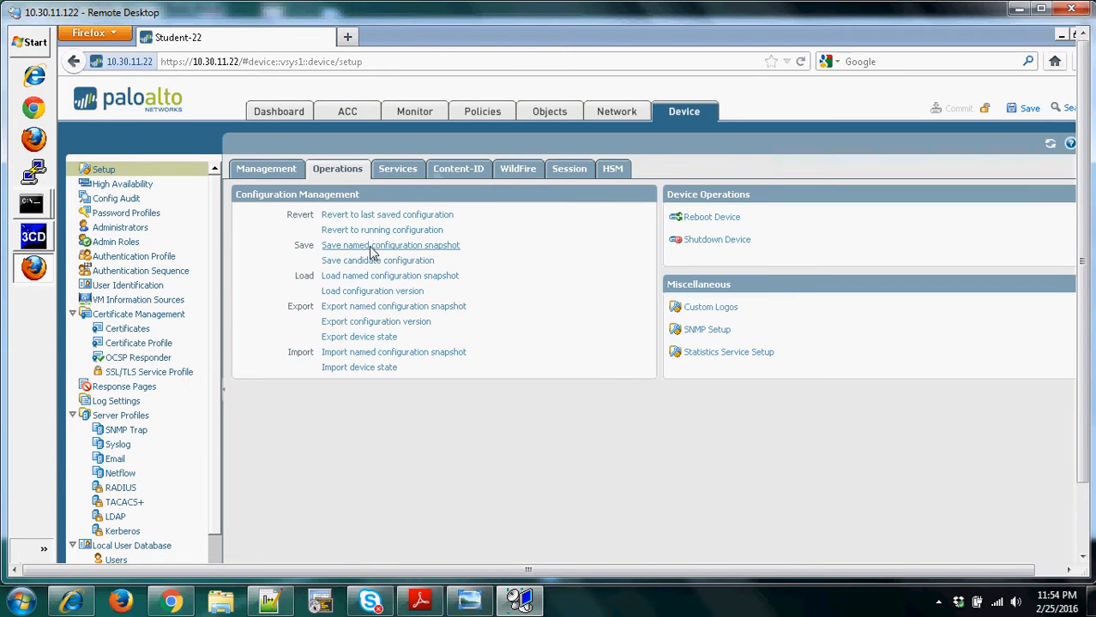
{"action": "left_click", "coordinate": [371, 247]}
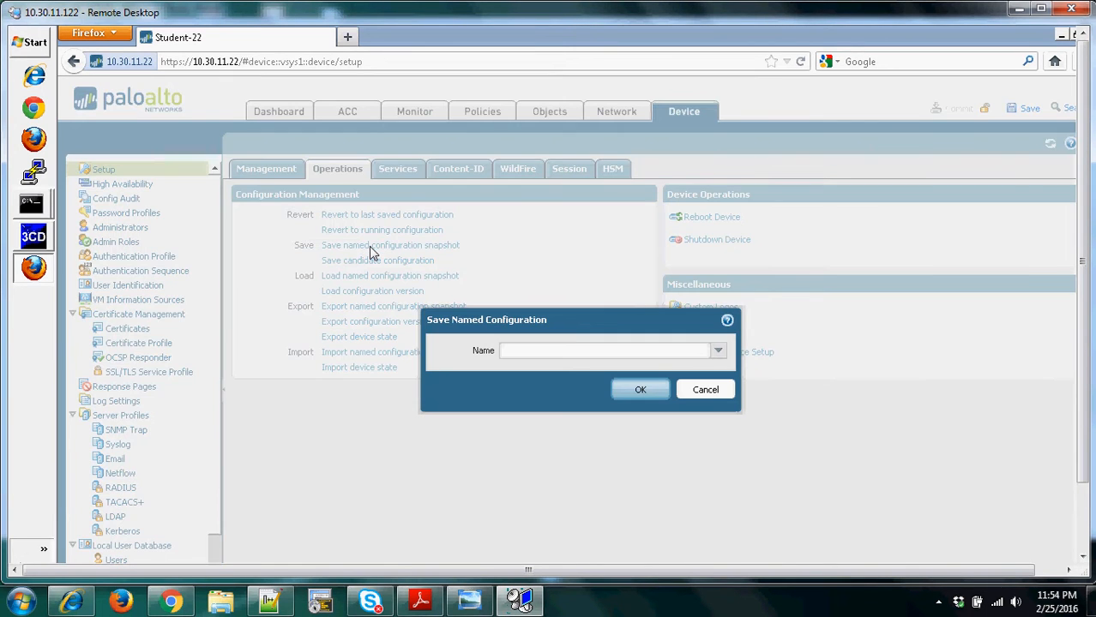
{"action": "left_click", "coordinate": [594, 359]}
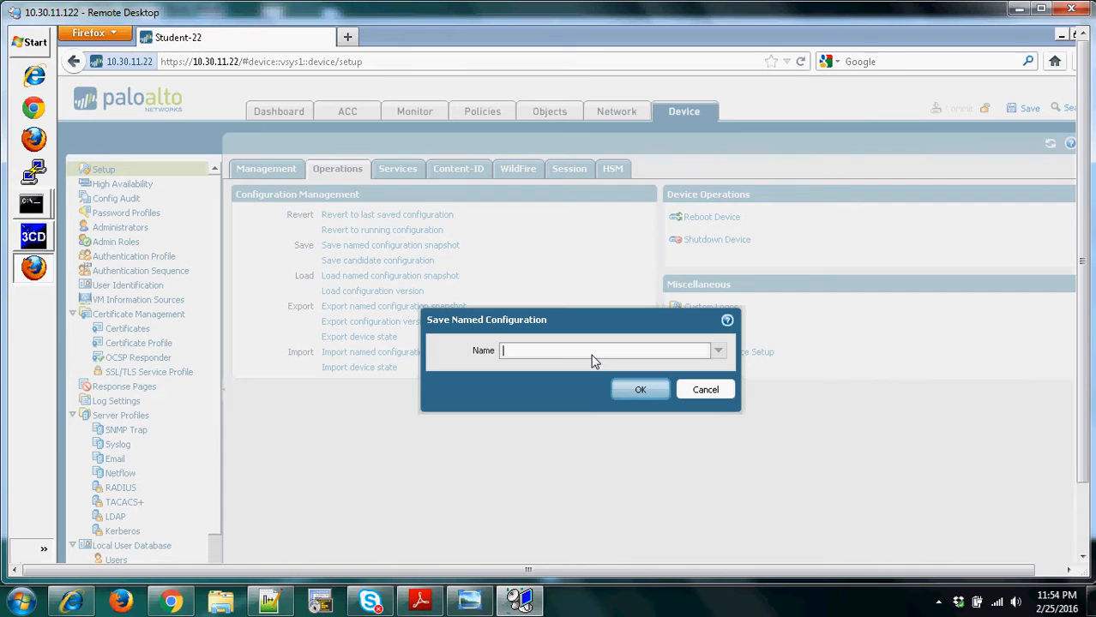
{"action": "type", "text": "current"}
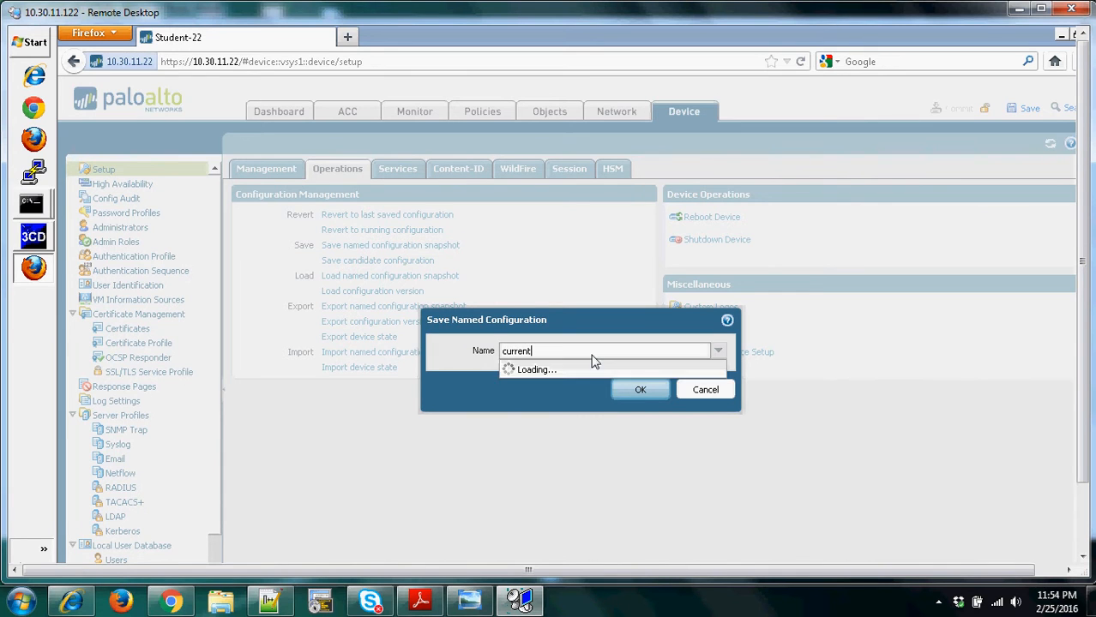
{"action": "type", "text": "config"}
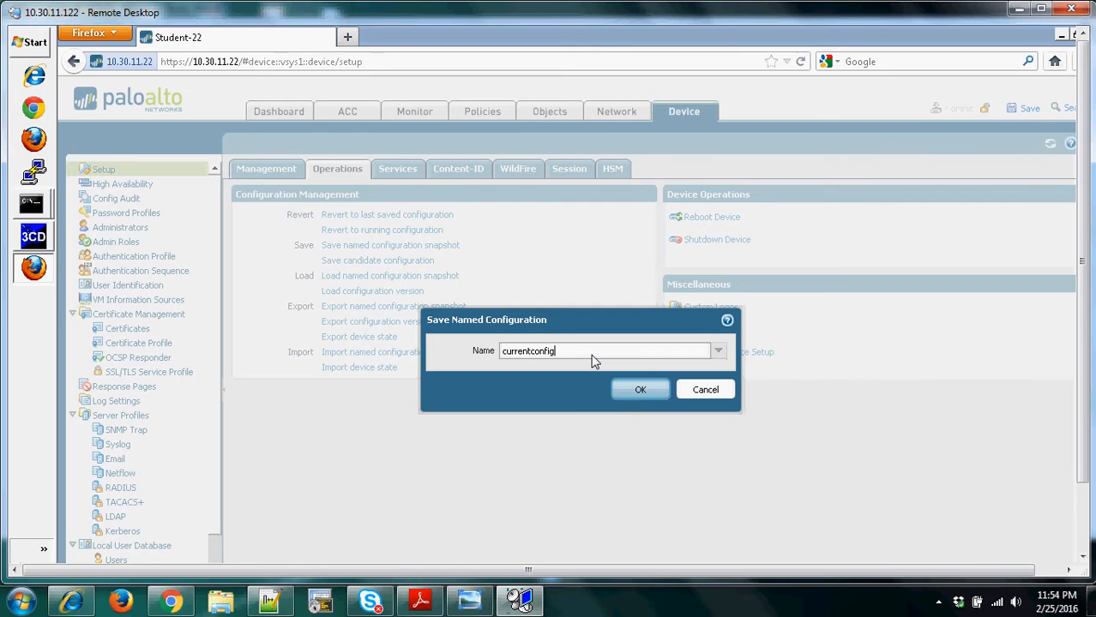
{"action": "type", "text": "02252016"}
{"action": "left_click", "coordinate": [642, 390]}
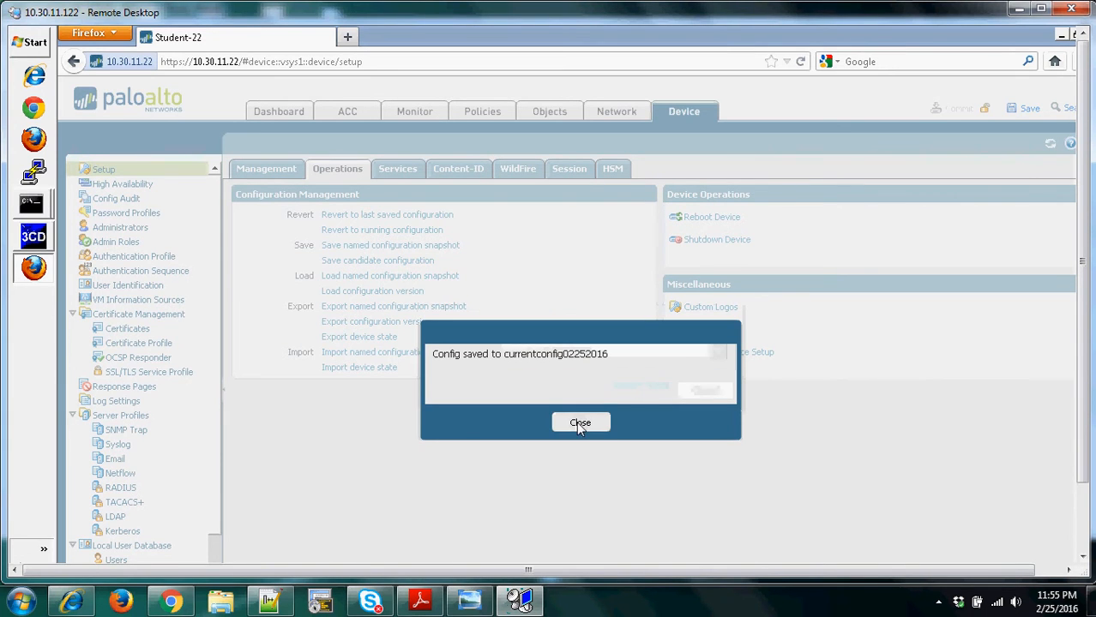
{"action": "left_click", "coordinate": [579, 422]}
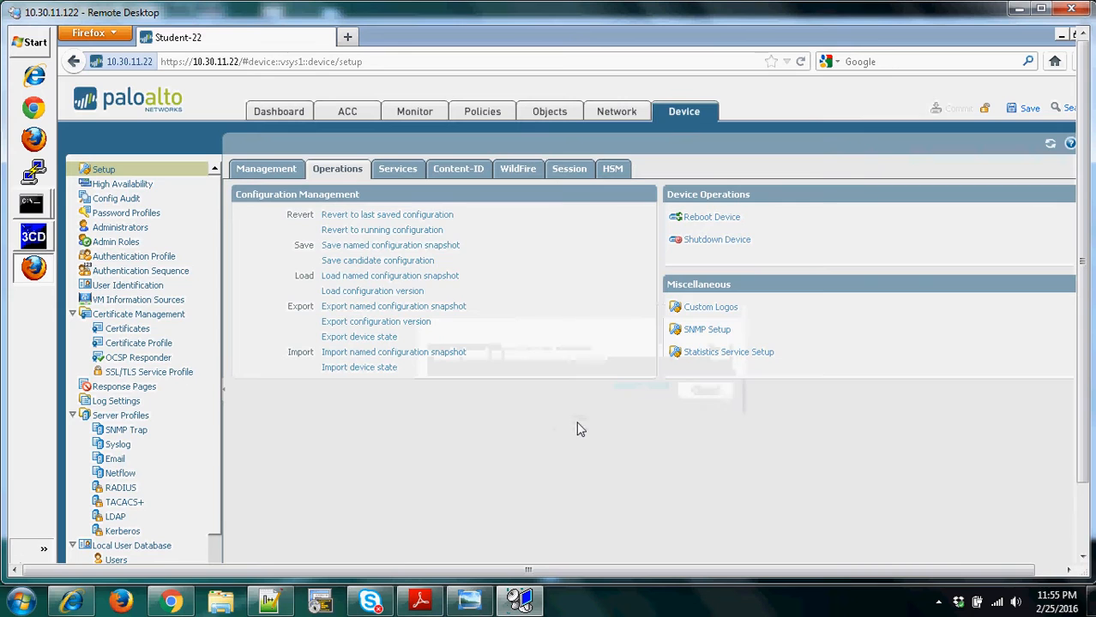
- Check the list of loadable named configuration snapshots for currentconfig02252016 without loading any of them
{"action": "left_click", "coordinate": [390, 276]}
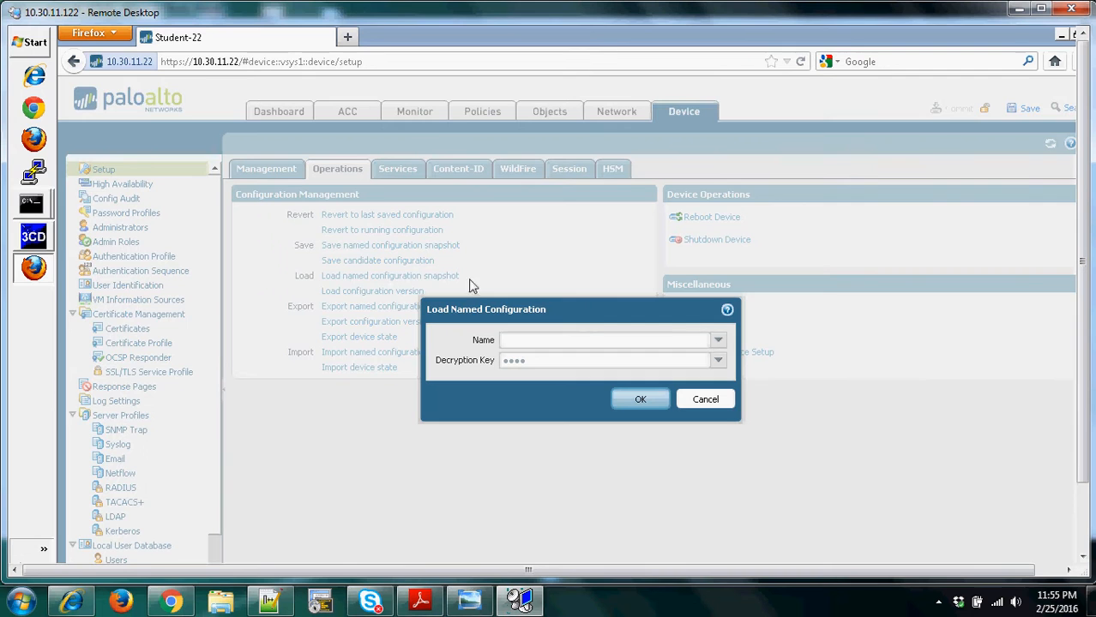
{"action": "left_click", "coordinate": [718, 344]}
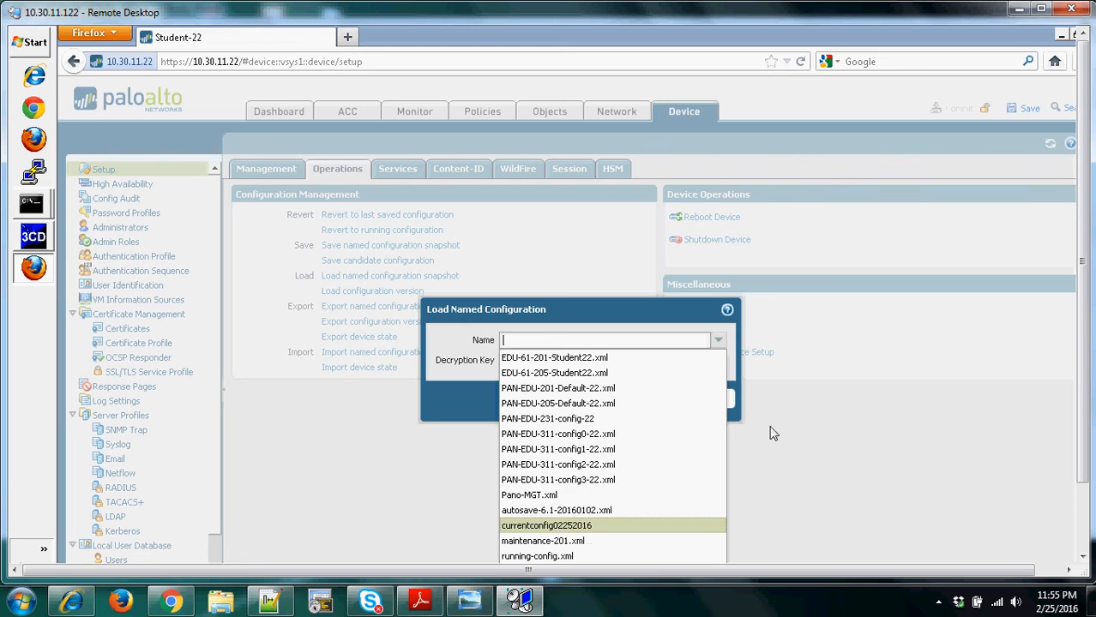
{"action": "left_click", "coordinate": [789, 408]}
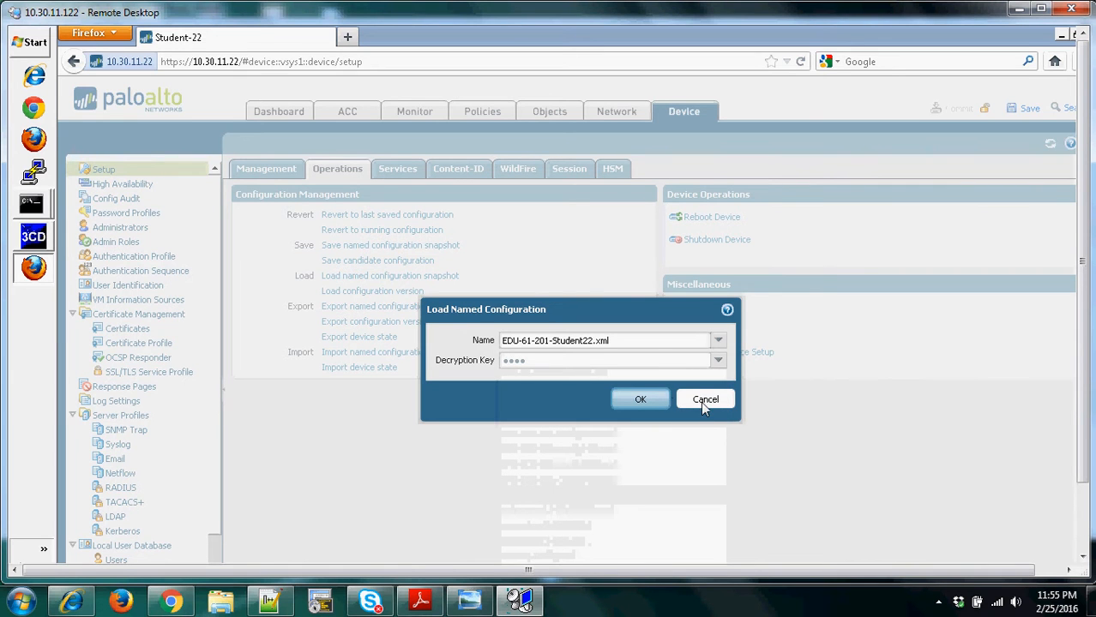
{"action": "left_click", "coordinate": [701, 402]}
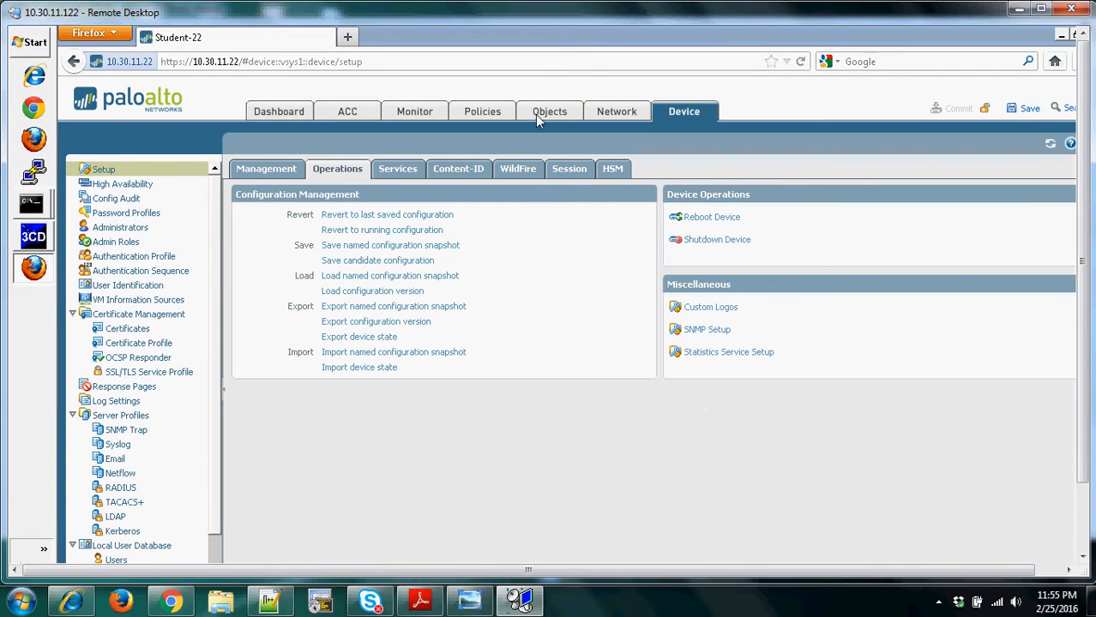
- Set the interface type of Ethernet interface ethernet1/7 to HA in the network interfaces
{"action": "left_click", "coordinate": [612, 112]}
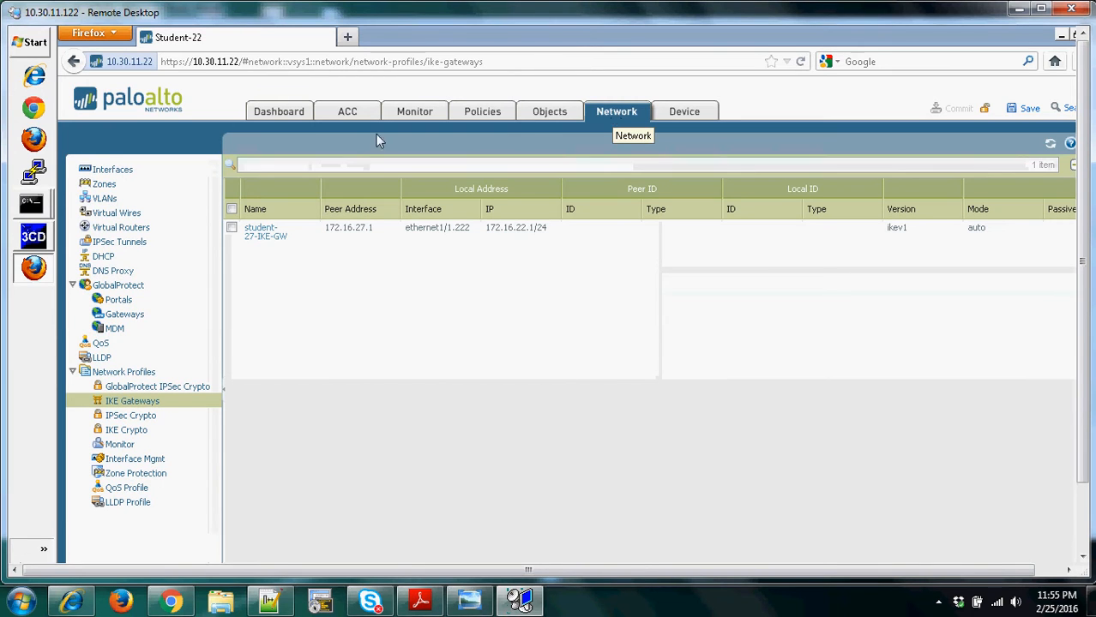
{"action": "left_click", "coordinate": [120, 174]}
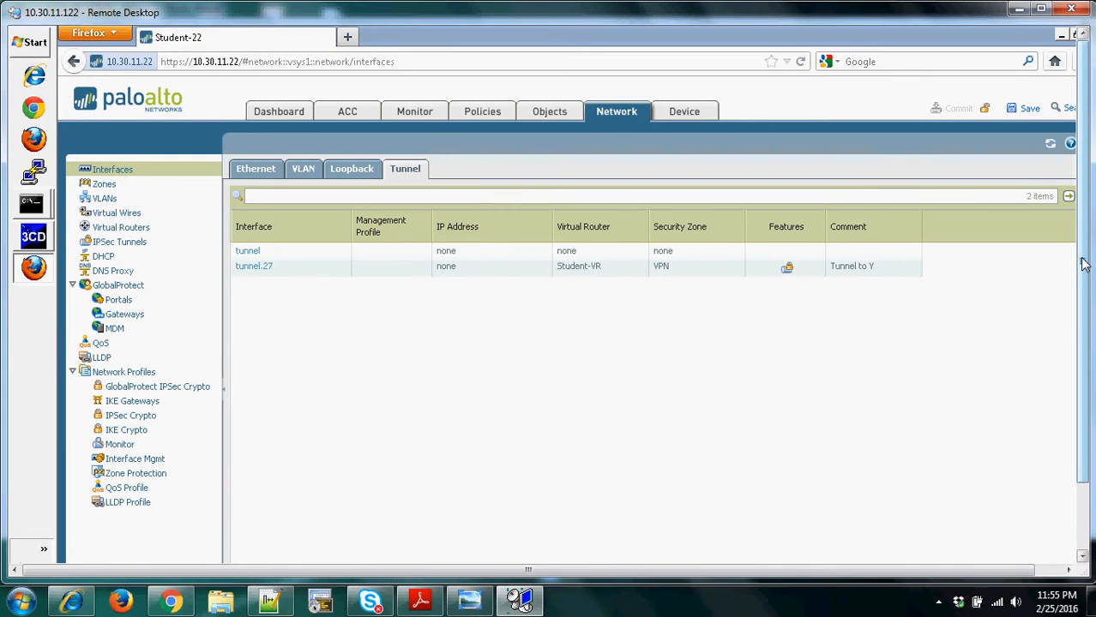
{"action": "mouse_move", "coordinate": [1081, 274]}
{"action": "left_mouse_down"}
{"action": "mouse_move", "coordinate": [1085, 320]}
{"action": "mouse_move", "coordinate": [1084, 274]}
{"action": "left_mouse_up"}
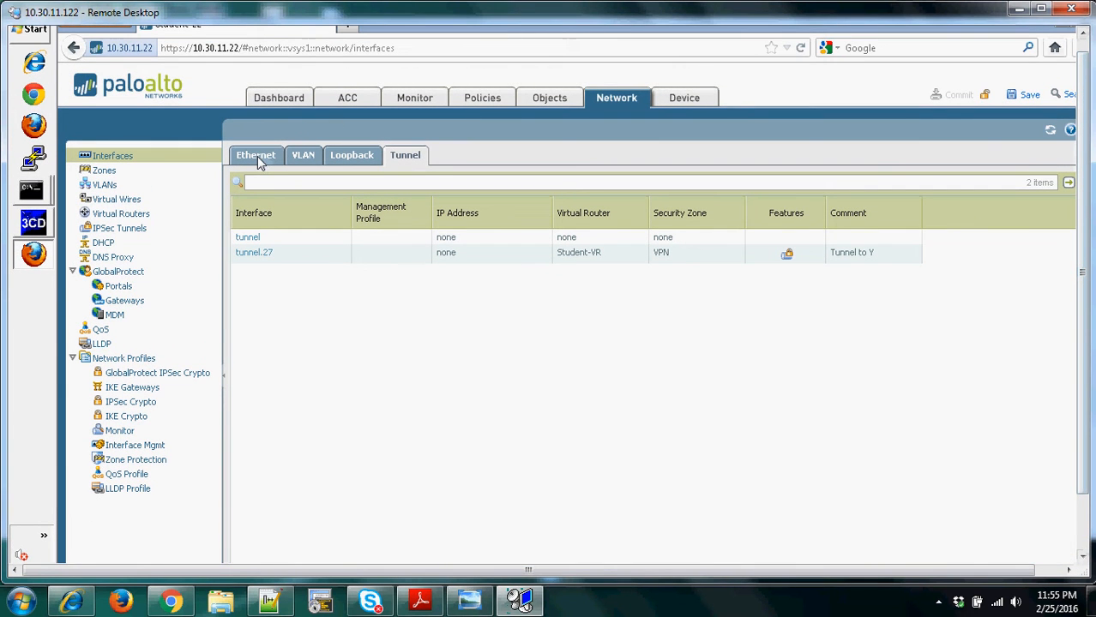
{"action": "left_click", "coordinate": [260, 163]}
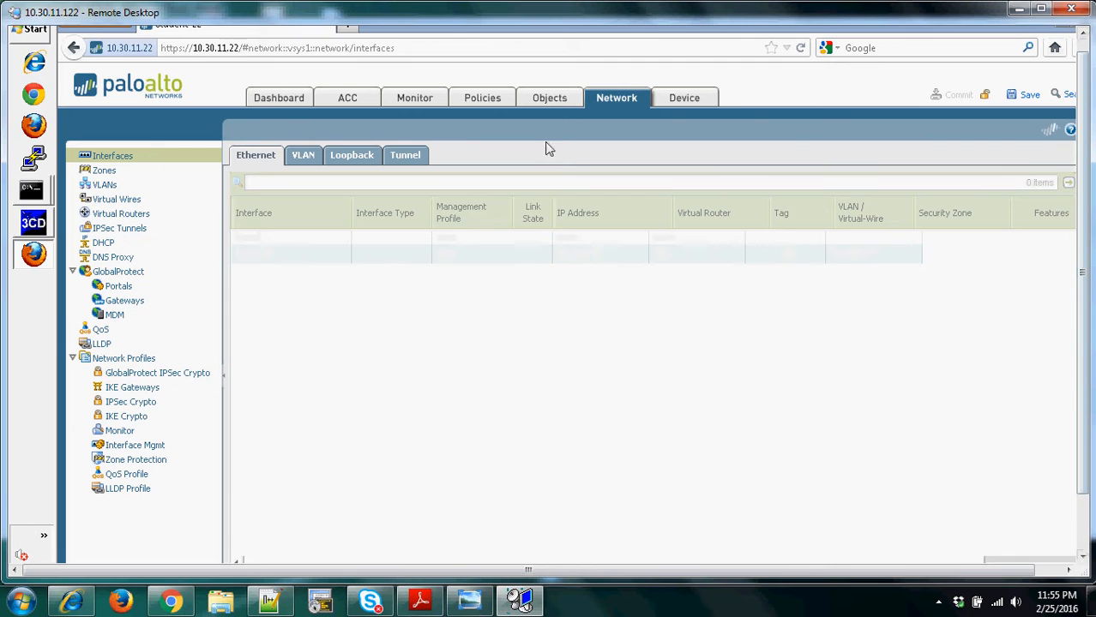
{"action": "left_click_drag", "start_coordinate": [1082, 230], "coordinate": [1083, 276]}
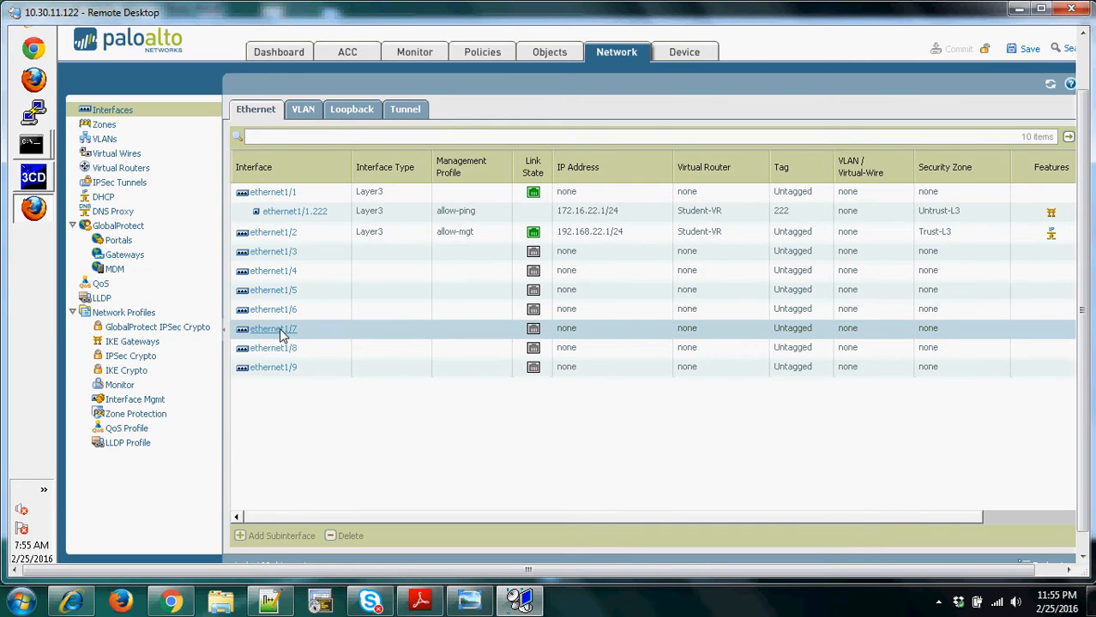
{"action": "left_click", "coordinate": [275, 329]}
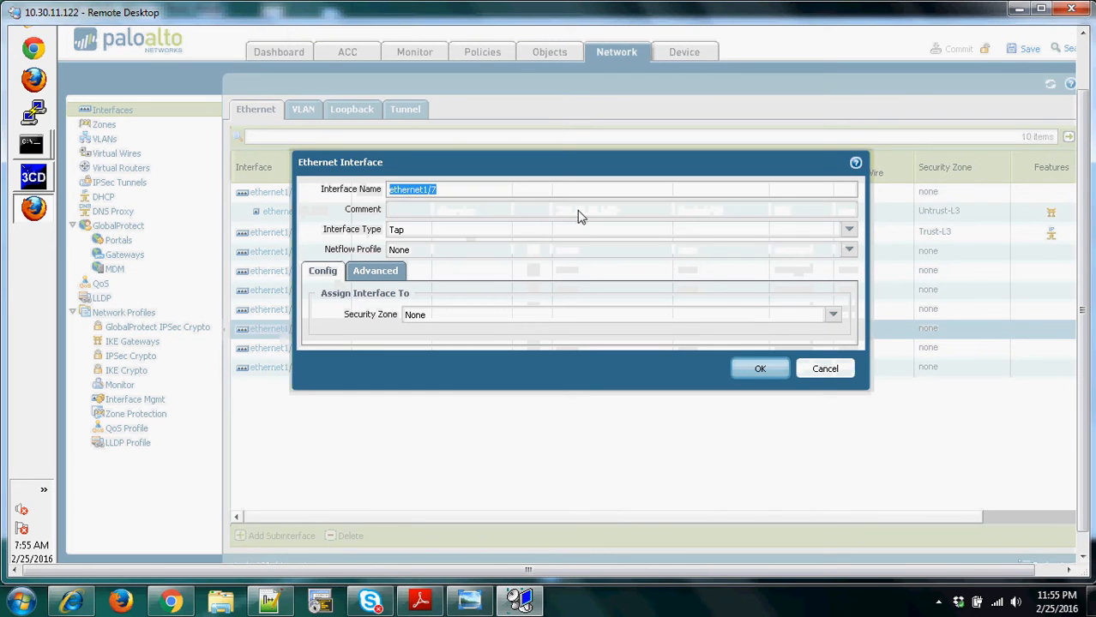
{"action": "left_click", "coordinate": [849, 233]}
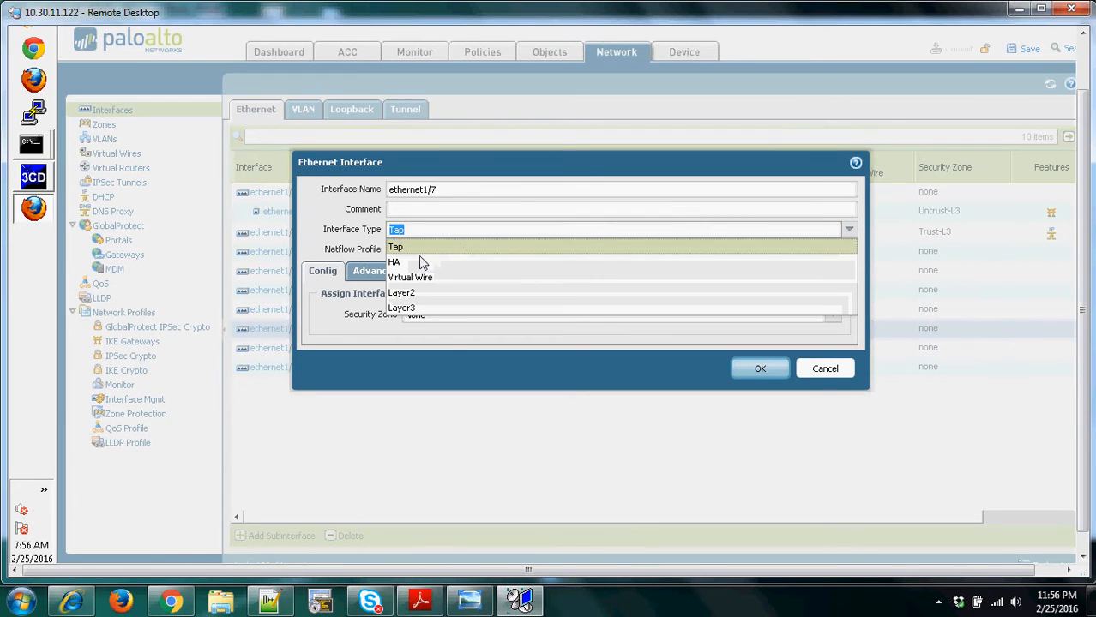
{"action": "left_click", "coordinate": [401, 264]}
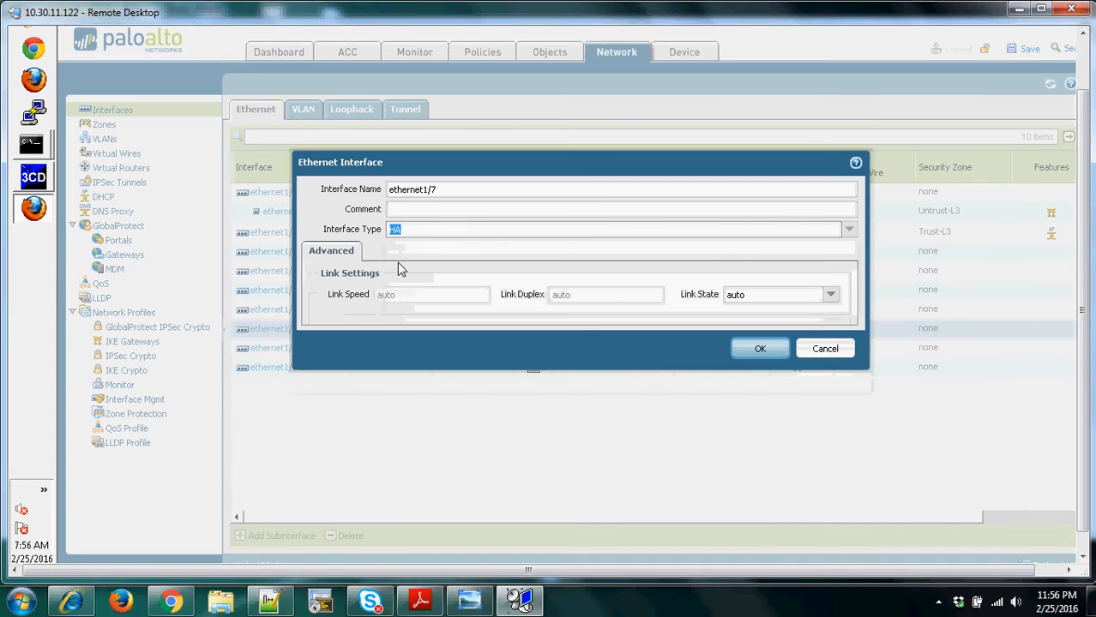
{"action": "left_click", "coordinate": [759, 350]}
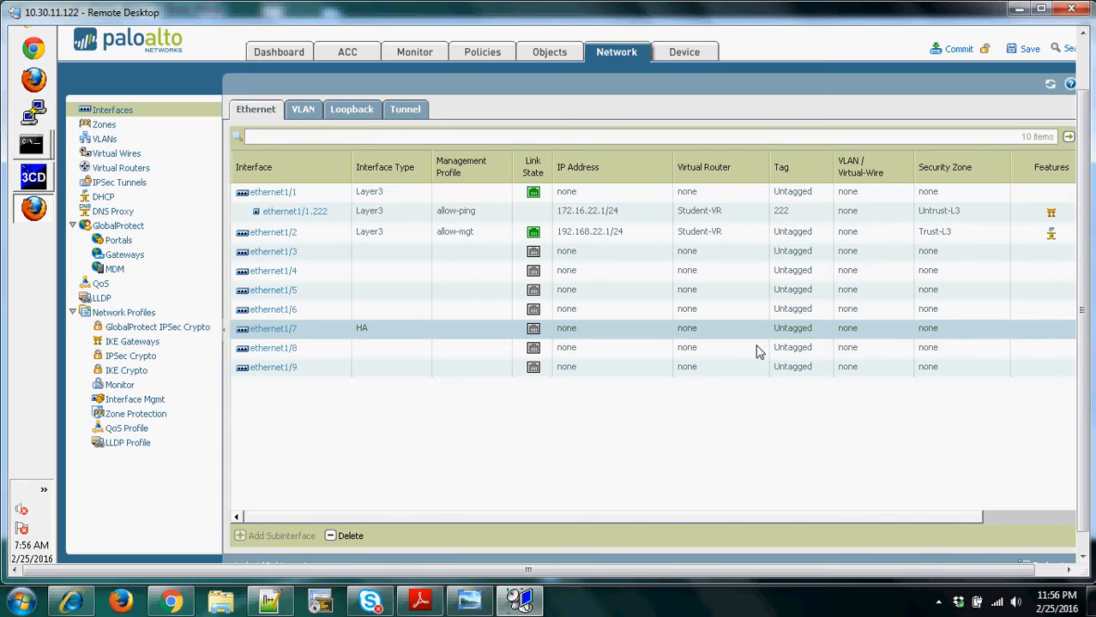
- Enable HA in the device's general High Availability setup and set the group ID to 27
{"action": "left_click", "coordinate": [683, 53]}
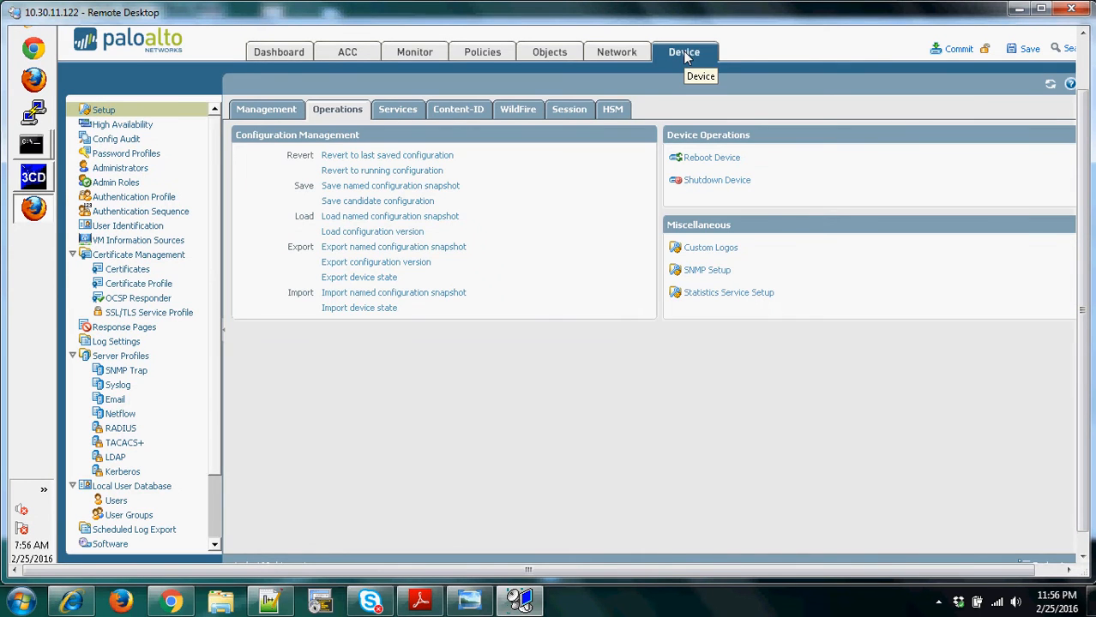
{"action": "left_click", "coordinate": [124, 127]}
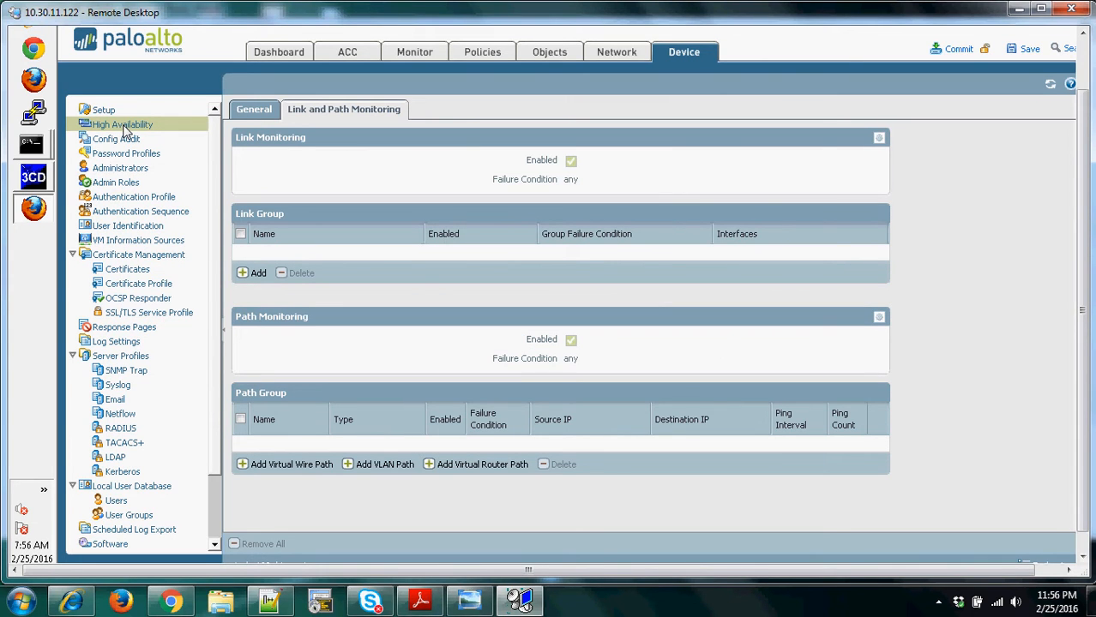
{"action": "left_click", "coordinate": [250, 117]}
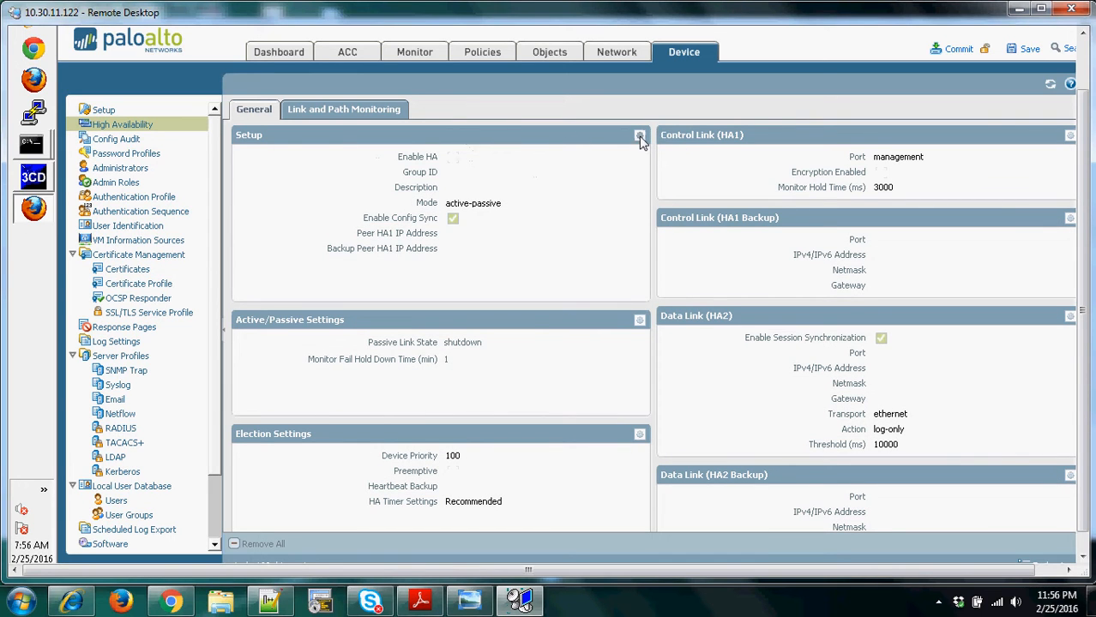
{"action": "left_click", "coordinate": [640, 137]}
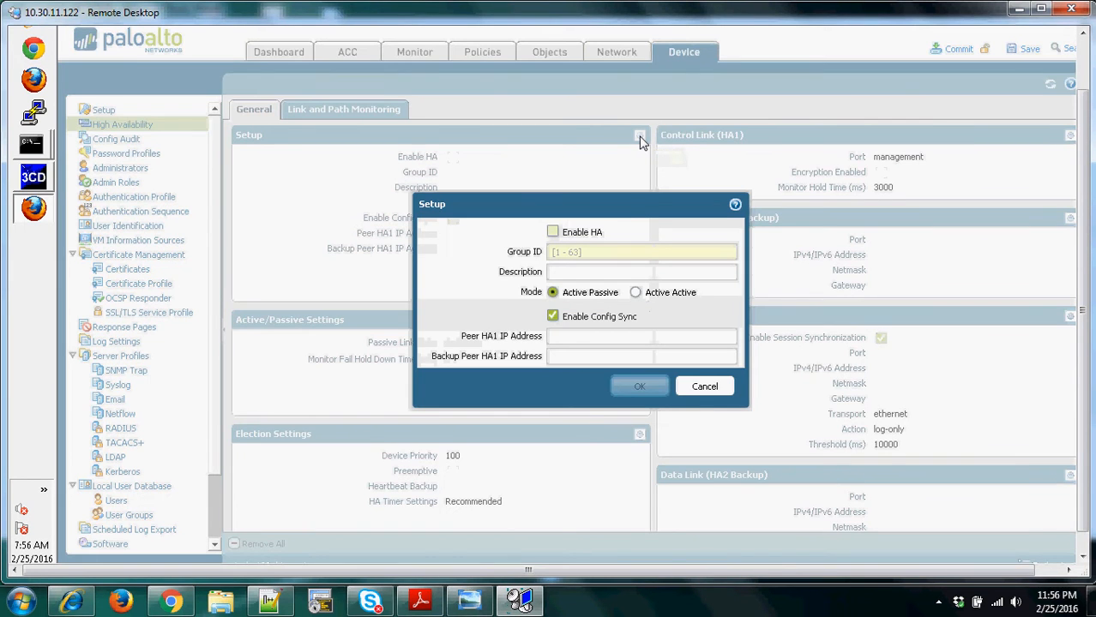
{"action": "left_click", "coordinate": [553, 233]}
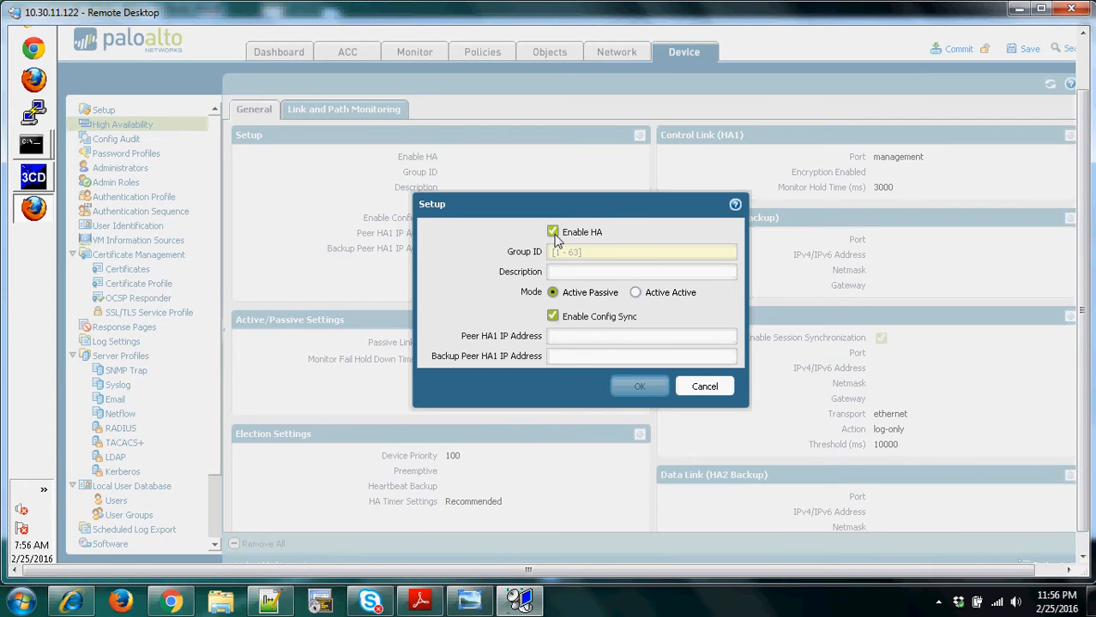
{"action": "left_click", "coordinate": [566, 255]}
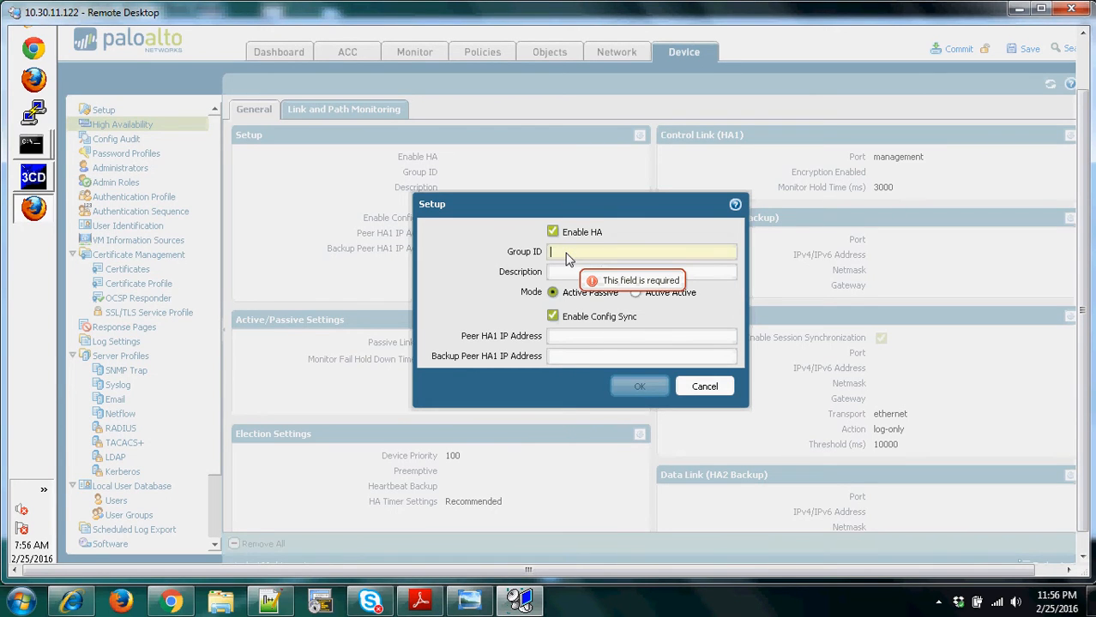
{"action": "type", "text": "2"}
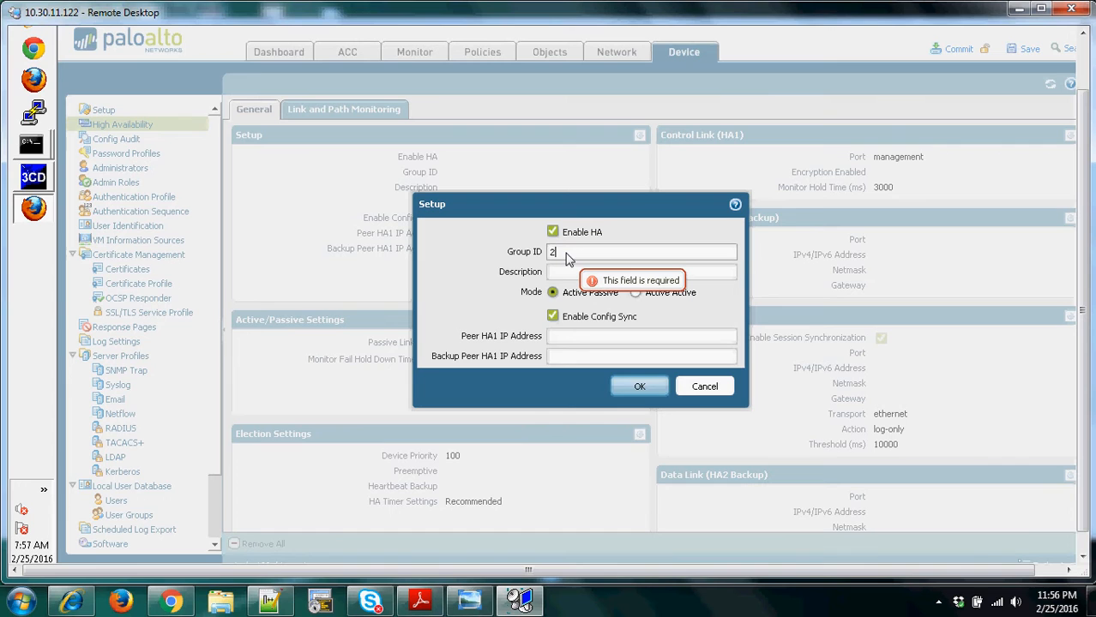
{"action": "type", "text": "7"}
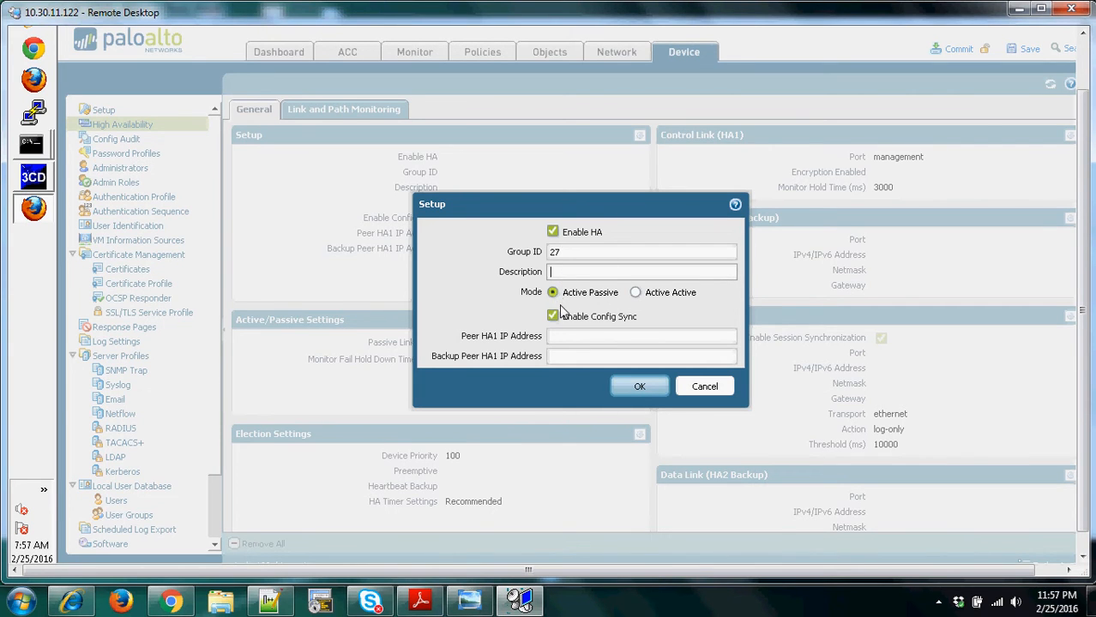
- Set the peer HA1 IP address to 10.10.27.27 and the backup peer HA1 IP address to 10.30.11.27, and apply the setup
{"action": "left_click", "coordinate": [570, 340]}
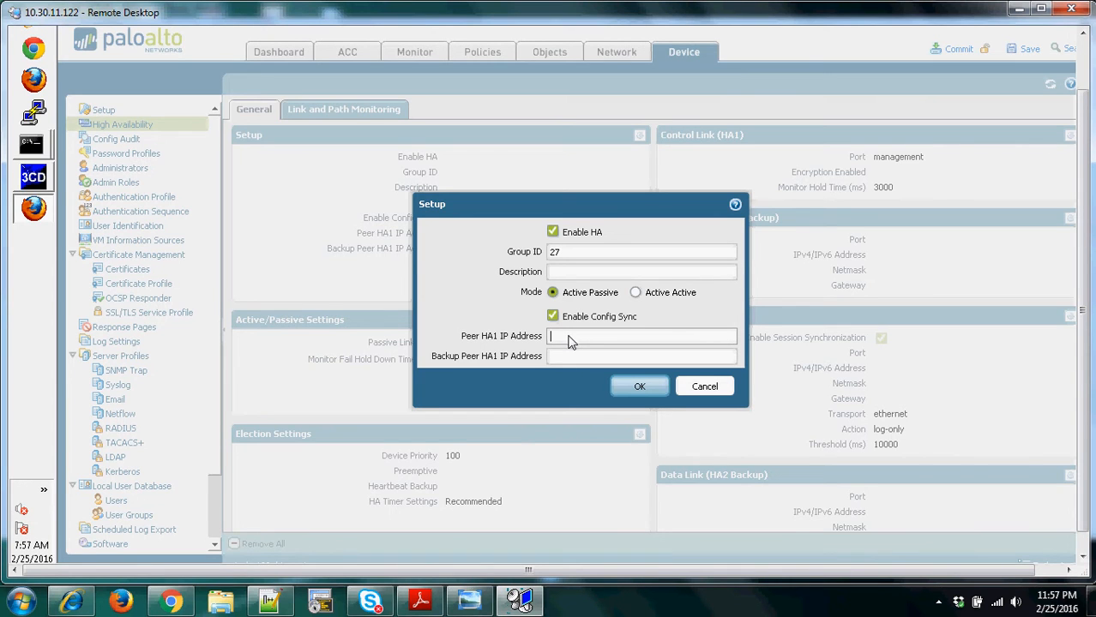
{"action": "type", "text": "10.10"}
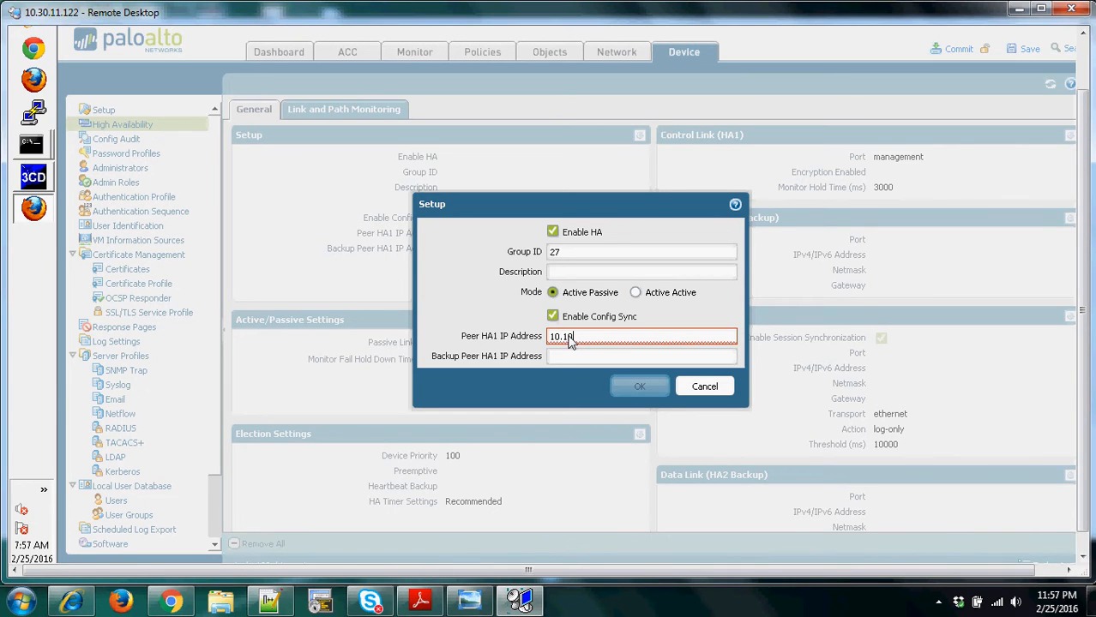
{"action": "type", "text": ".27.27"}
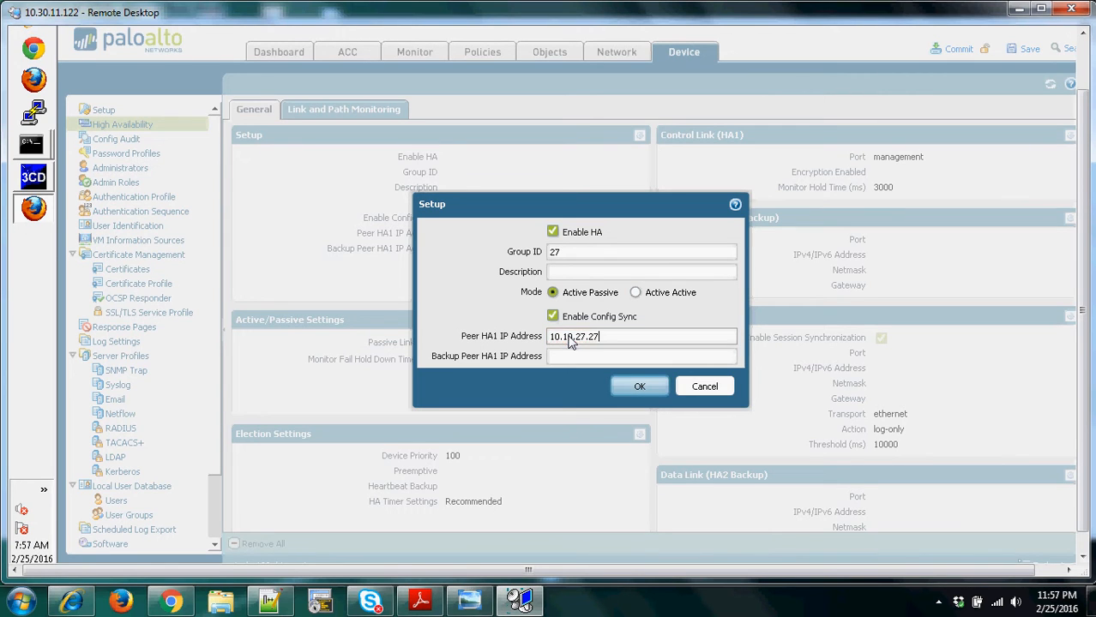
{"action": "left_click", "coordinate": [561, 357]}
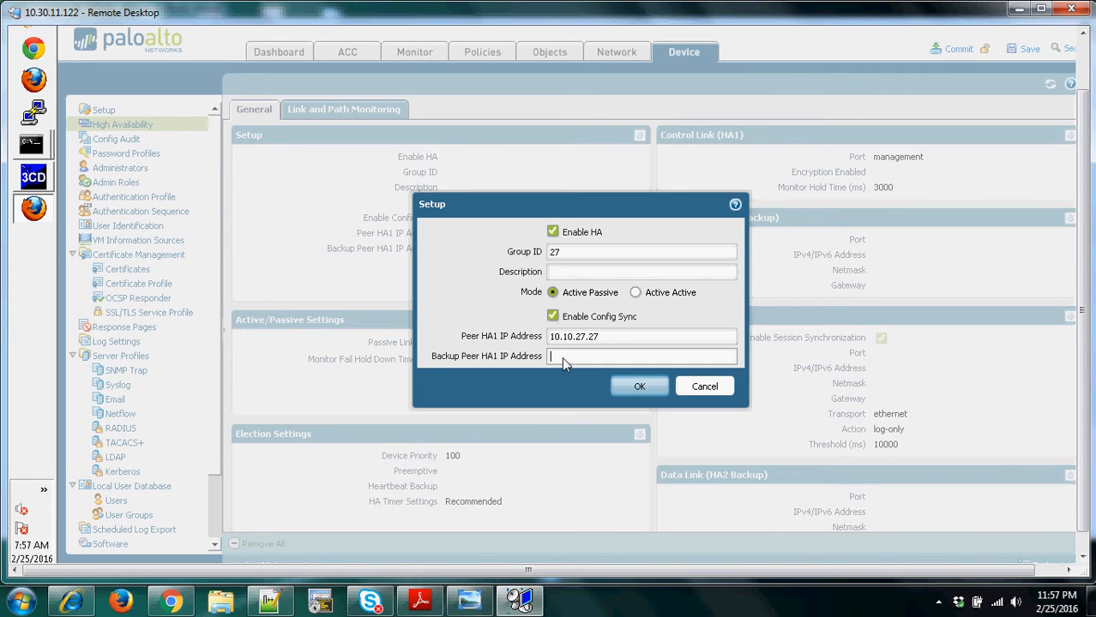
{"action": "type", "text": "10.30."}
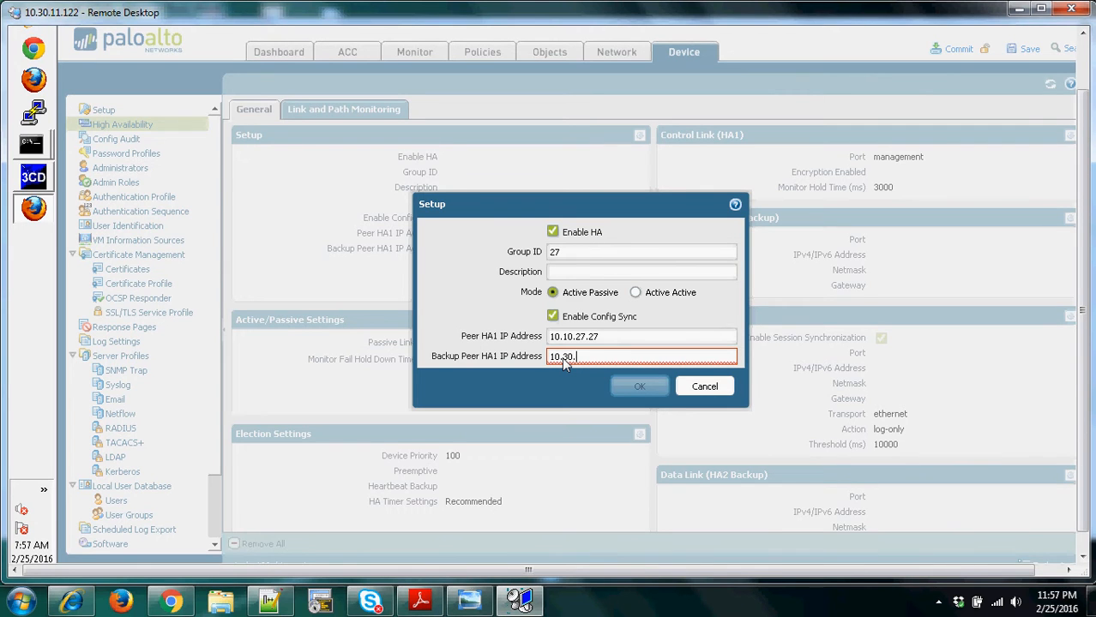
{"action": "type", "text": "11.27"}
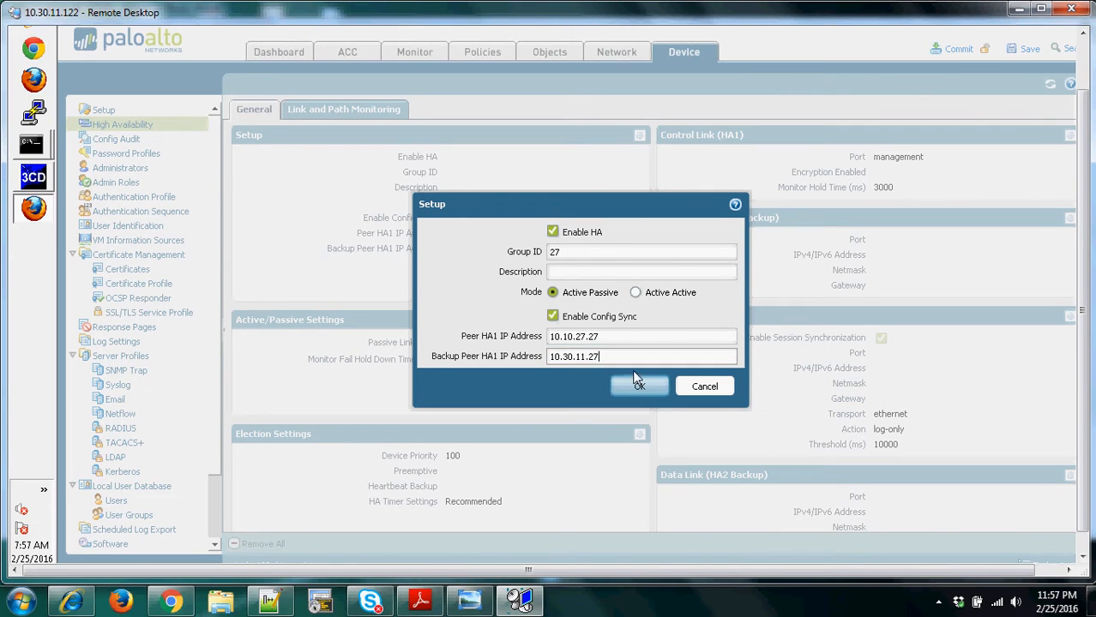
{"action": "left_click", "coordinate": [637, 387]}
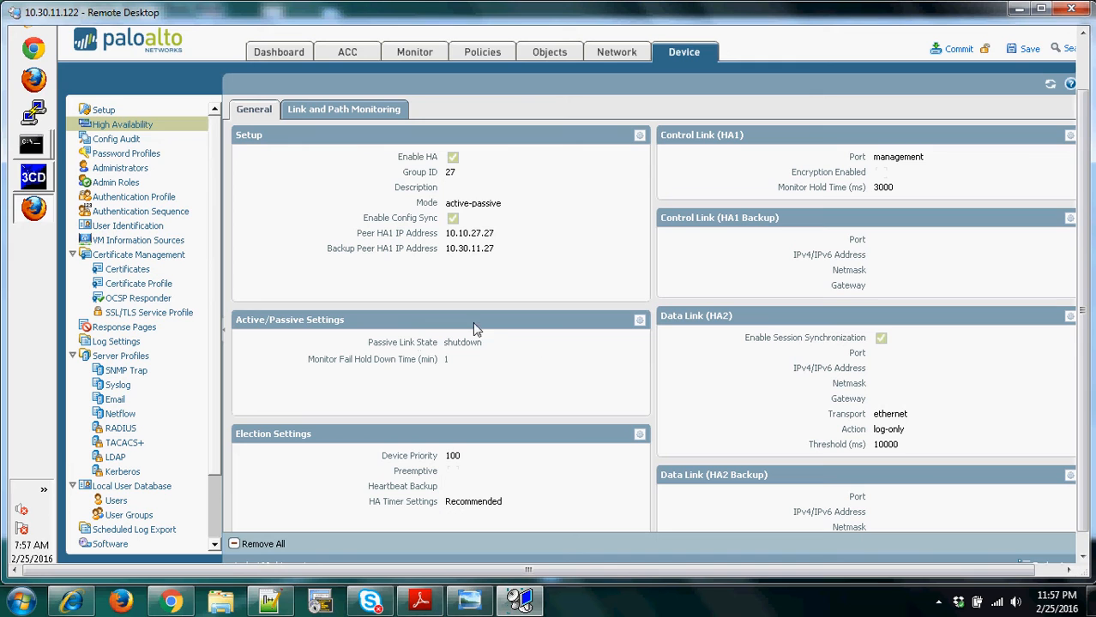
- Set the device priority to 22 and enable Preemptive in the HA election settings
{"action": "left_click", "coordinate": [641, 439]}
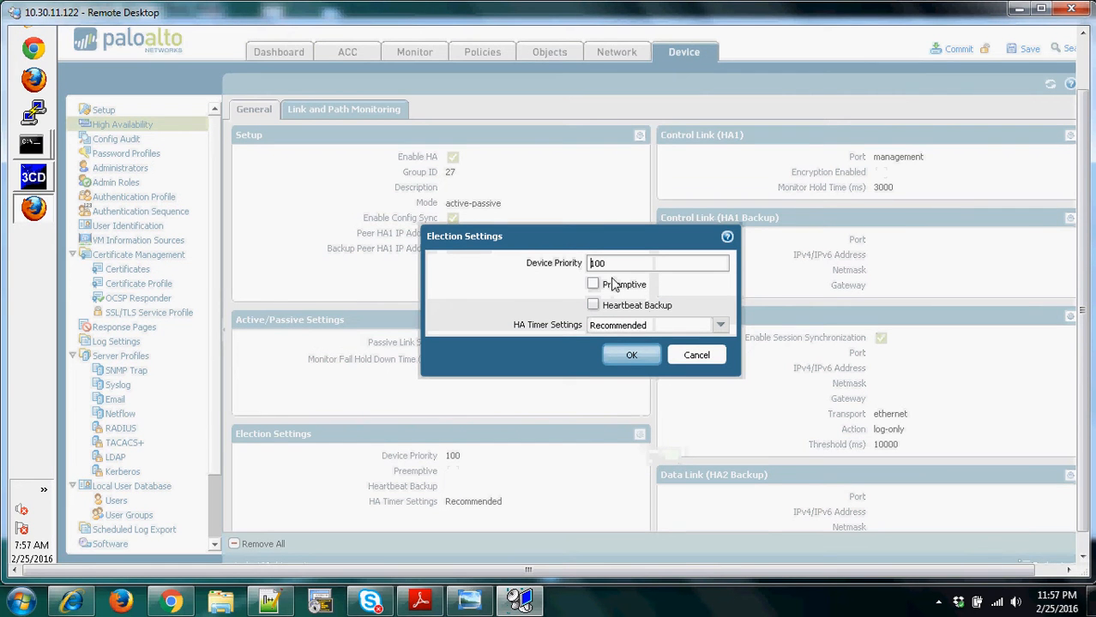
{"action": "left_click_drag", "start_coordinate": [599, 265], "coordinate": [583, 265]}
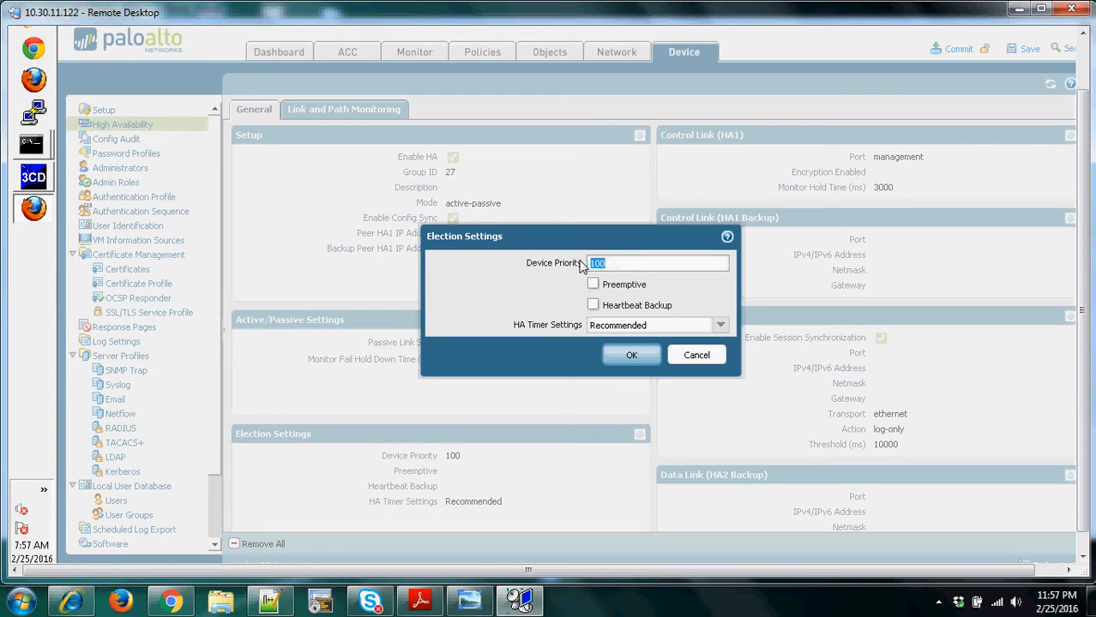
{"action": "key", "text": "BackSpace"}
{"action": "type", "text": "22"}
{"action": "left_click", "coordinate": [593, 287]}
{"action": "left_click", "coordinate": [634, 354]}
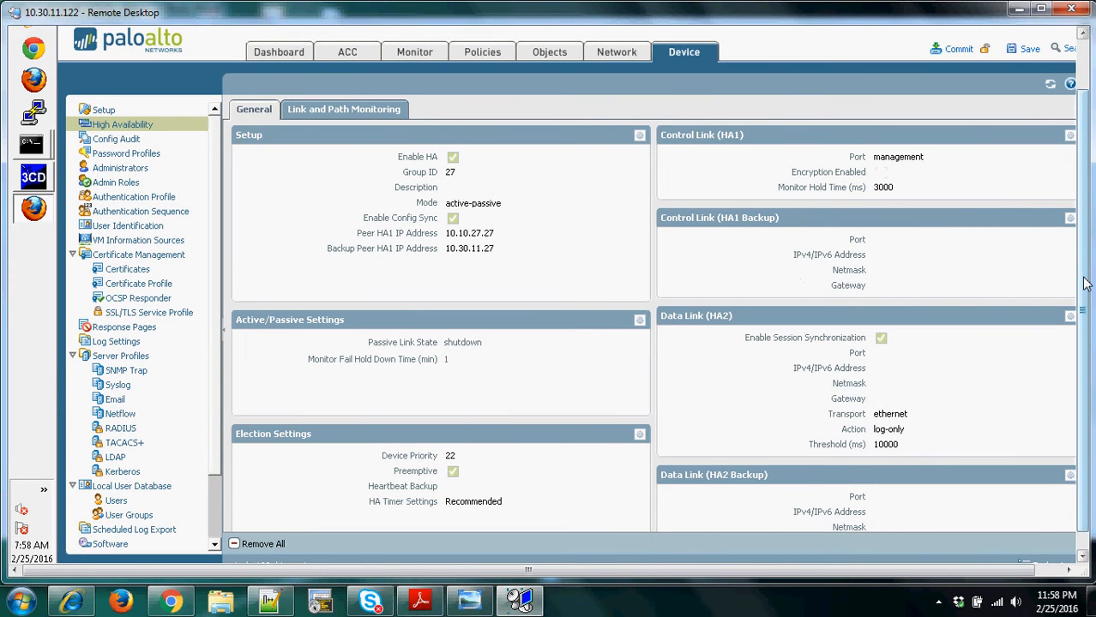
- Set the HA1 control link's port to ethernet1/7 and its IPv4 address to 10.10.27.22
{"action": "left_click_drag", "start_coordinate": [1084, 284], "coordinate": [1087, 254]}
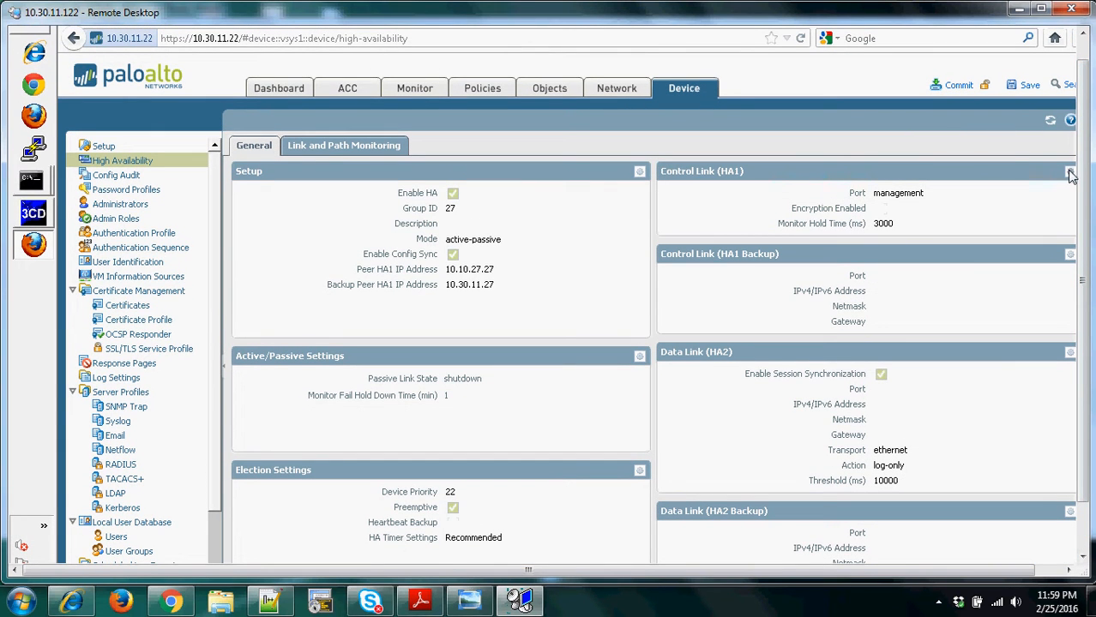
{"action": "left_click", "coordinate": [1070, 173]}
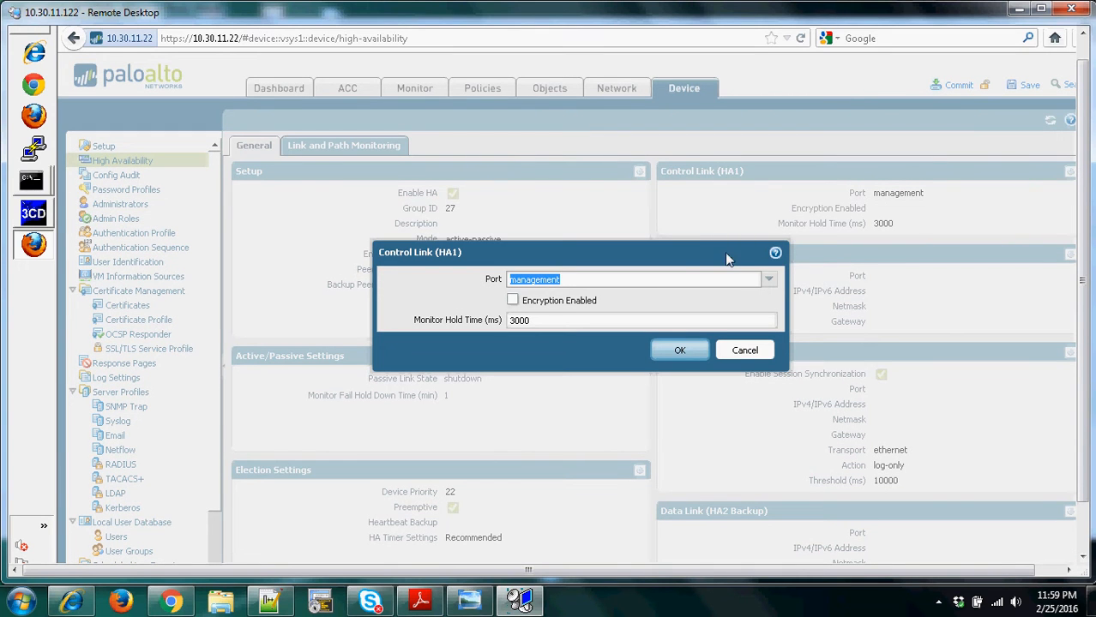
{"action": "left_click", "coordinate": [771, 282]}
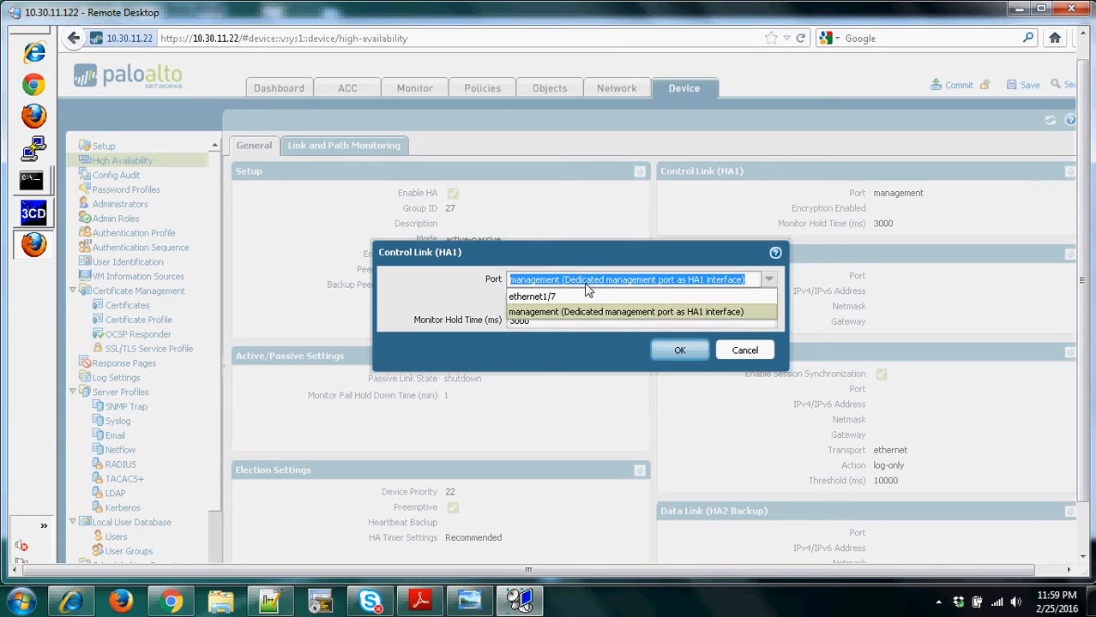
{"action": "left_click", "coordinate": [546, 298]}
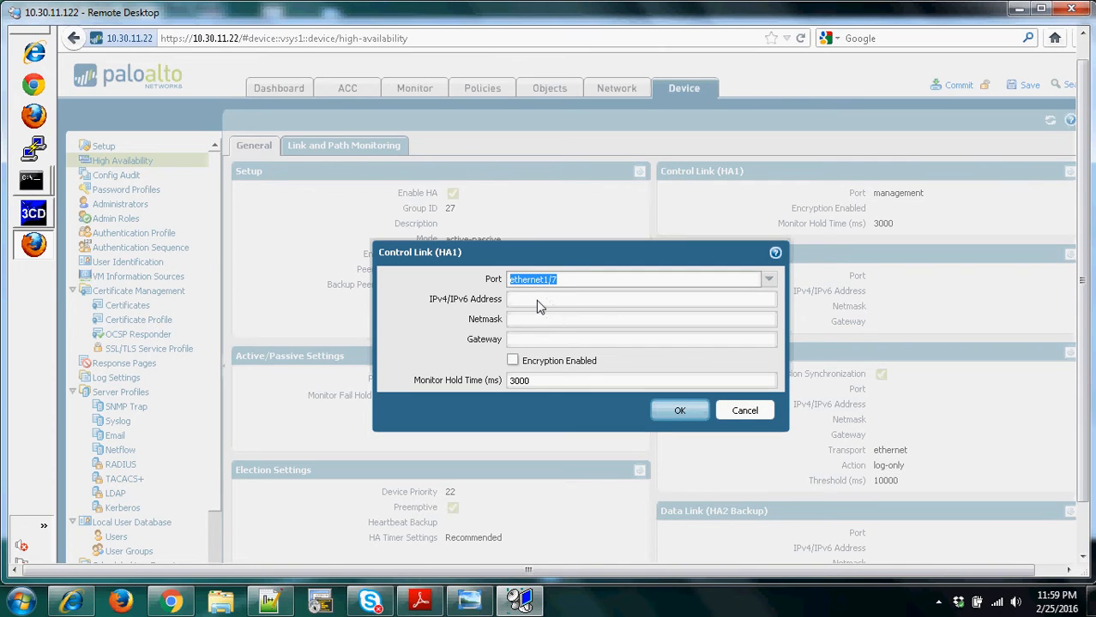
{"action": "left_click", "coordinate": [538, 302]}
{"action": "type", "text": "10.27."}
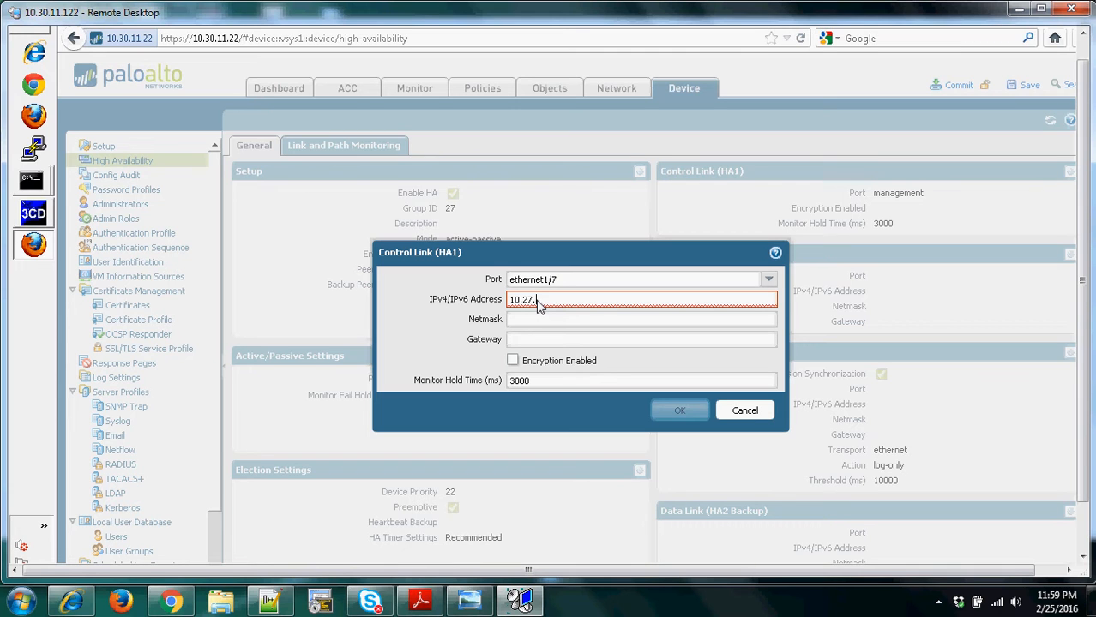
{"action": "key", "text": "BackSpace"}
{"action": "key", "text": "BackSpace"}
{"action": "key", "text": "BackSpace"}
{"action": "type", "text": "10.27.22"}
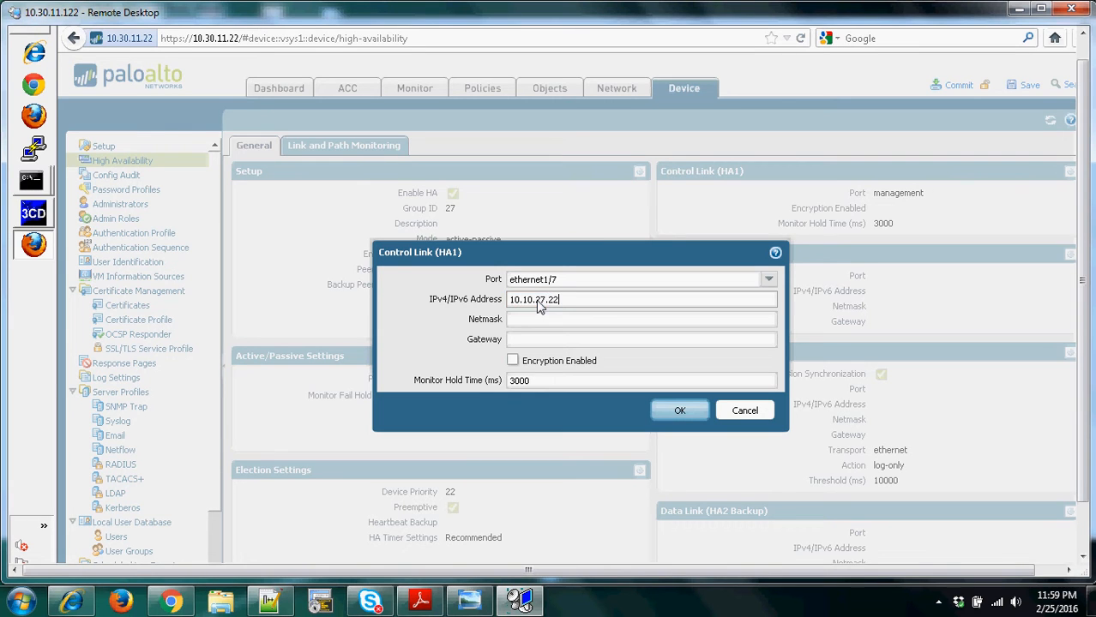
- Set the HA1 control link's netmask to 255.255.255.0 and apply the link settings
{"action": "left_click", "coordinate": [531, 325]}
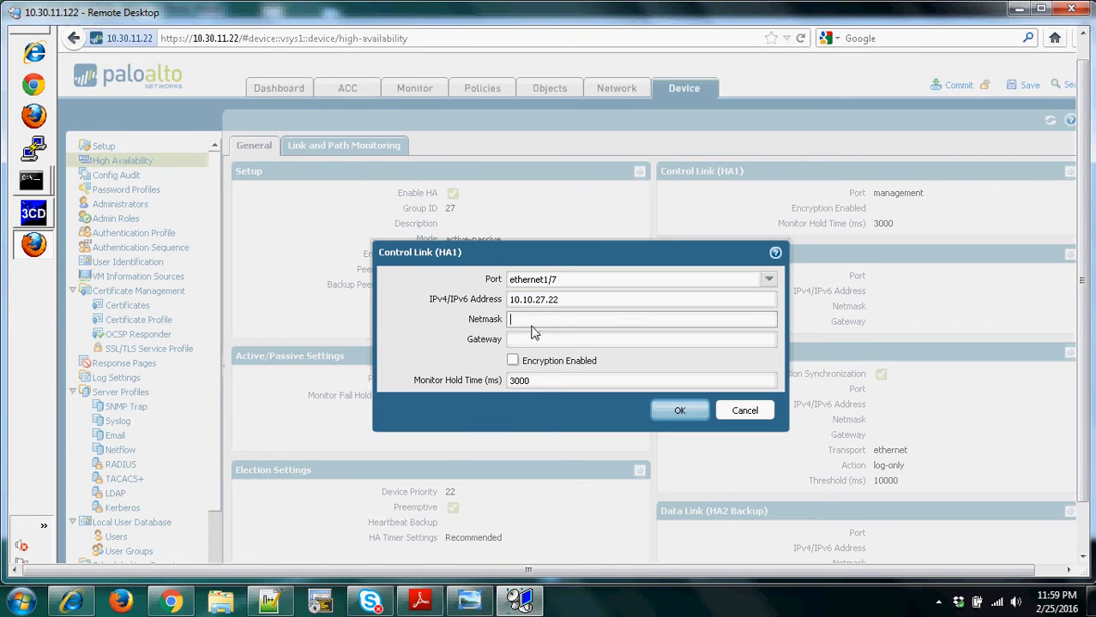
{"action": "type", "text": "255.255.255.0"}
{"action": "left_click", "coordinate": [685, 410]}
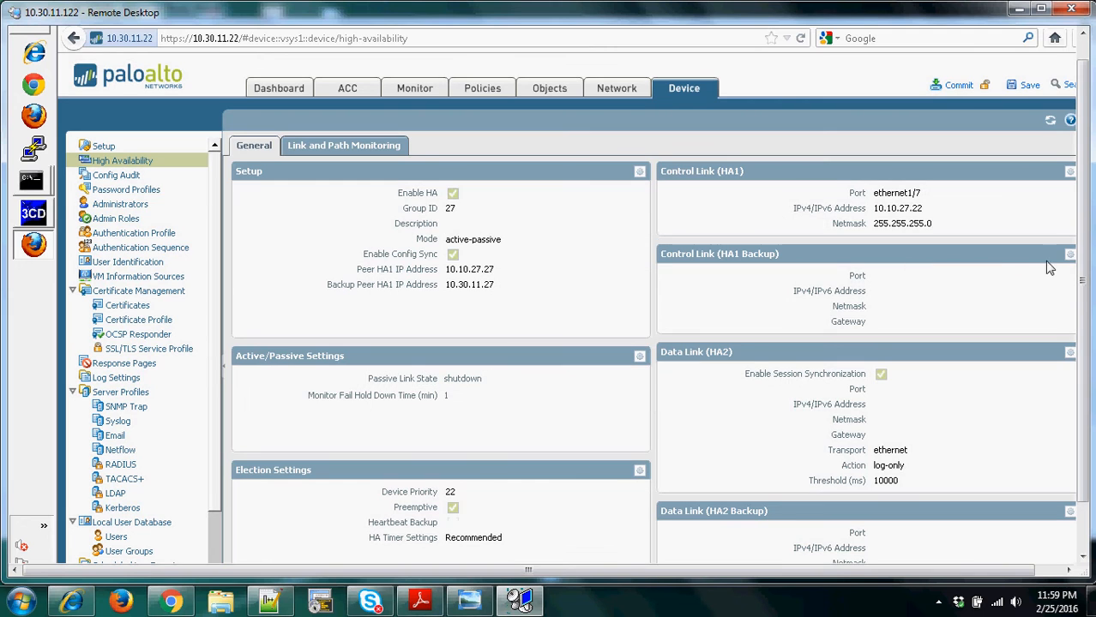
- Assign the dedicated management port as the interface of the HA1 backup control link
{"action": "left_click", "coordinate": [1070, 255]}
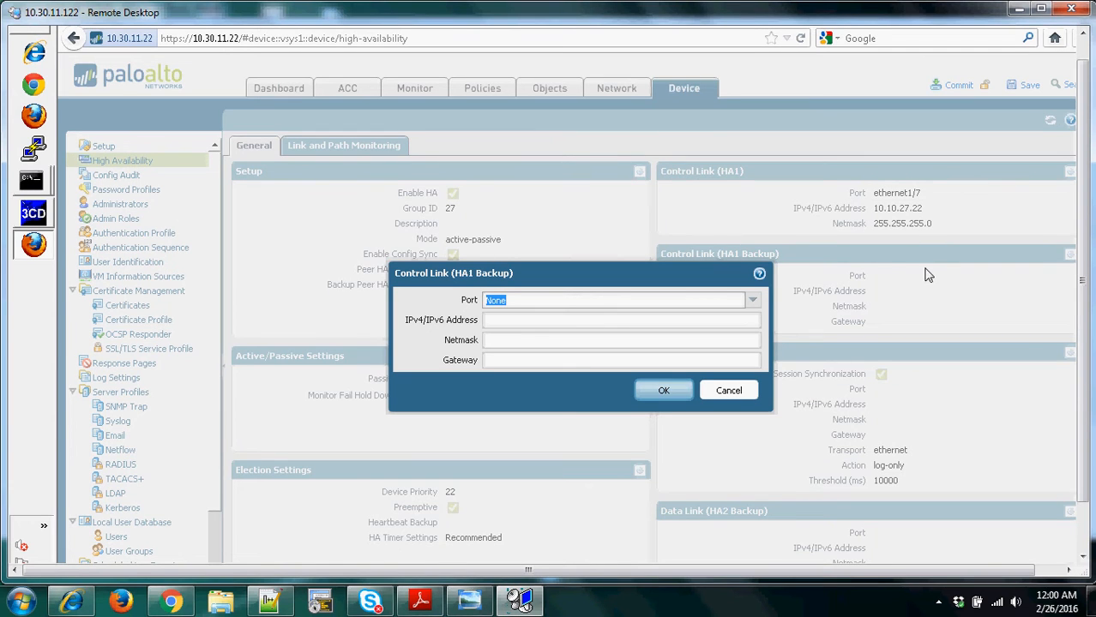
{"action": "left_click", "coordinate": [751, 304]}
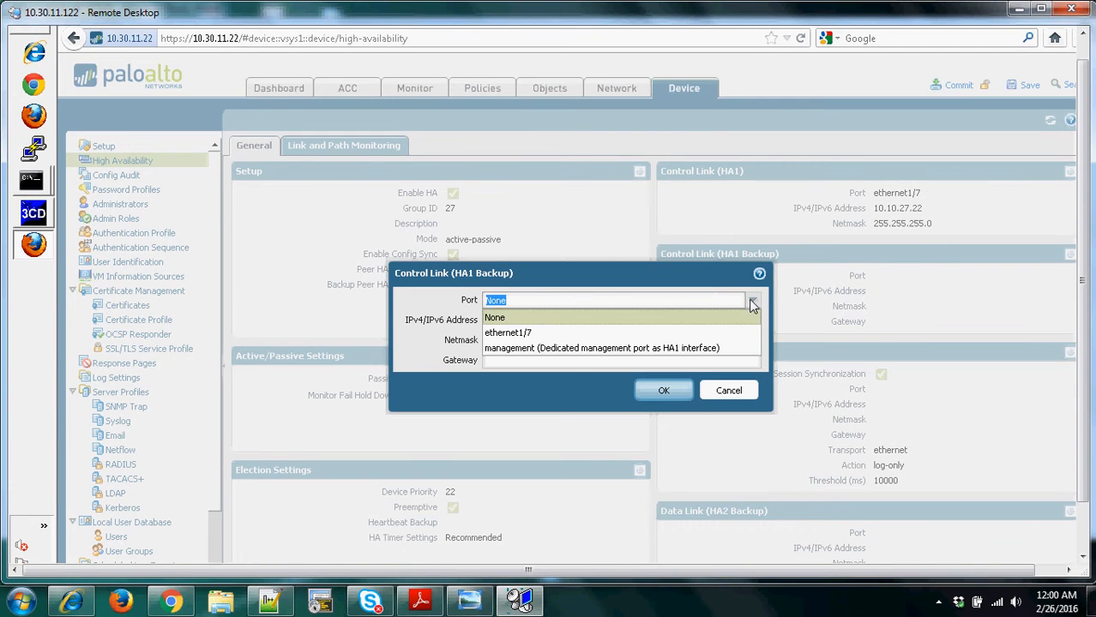
{"action": "left_click", "coordinate": [616, 350]}
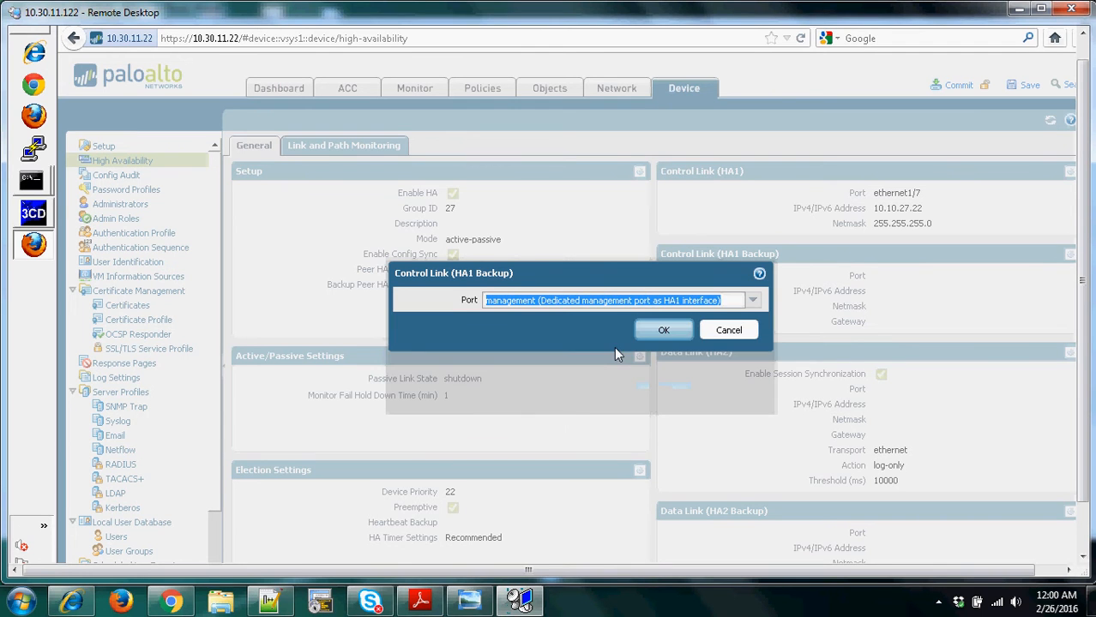
{"action": "left_click", "coordinate": [662, 333]}
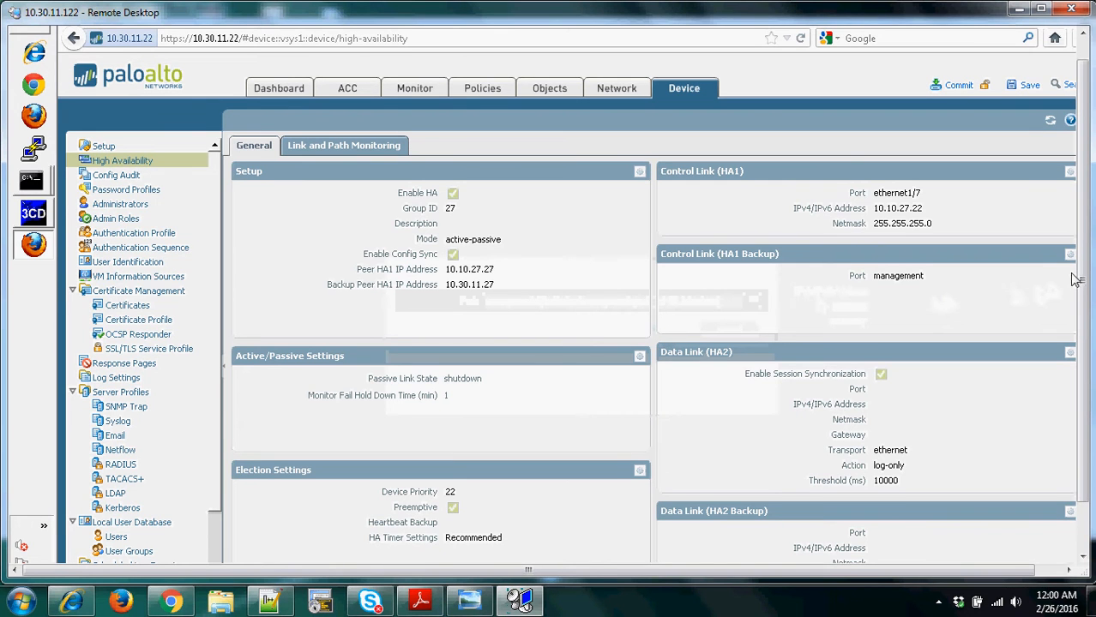
- Disable session synchronization for the HA2 data link
{"action": "left_click_drag", "start_coordinate": [1089, 264], "coordinate": [1089, 300]}
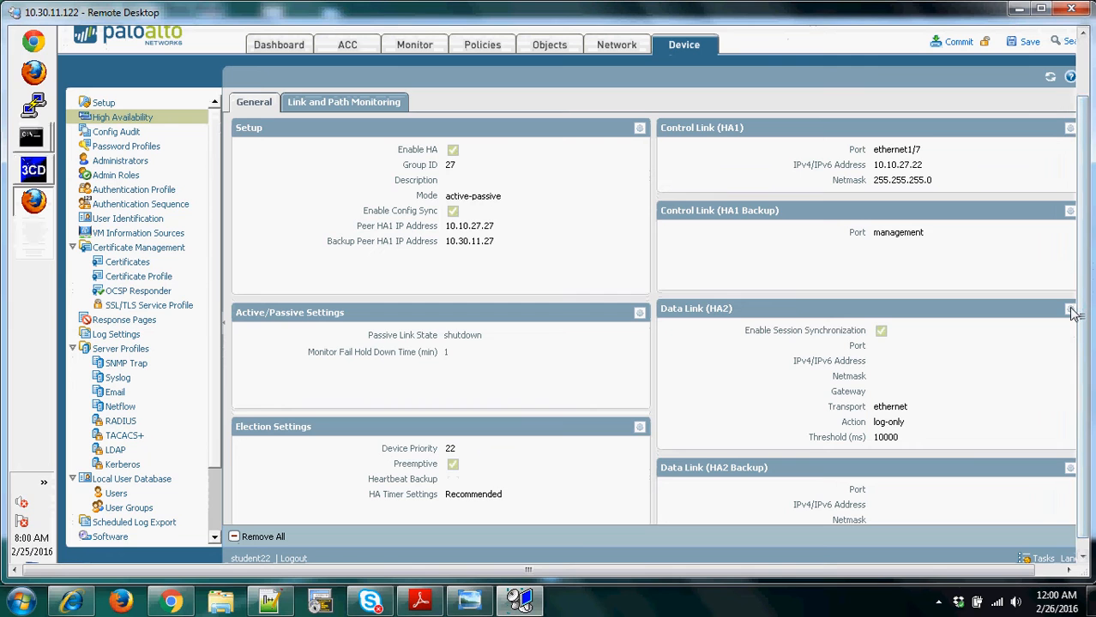
{"action": "left_click", "coordinate": [1071, 310]}
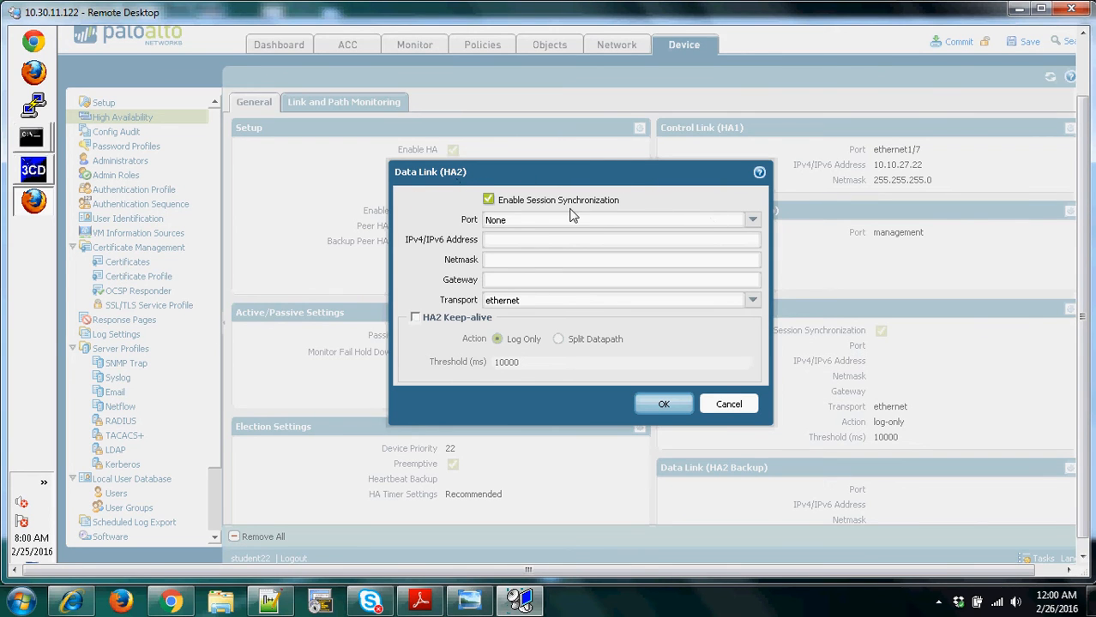
{"action": "left_click", "coordinate": [487, 200]}
{"action": "left_click", "coordinate": [666, 405]}
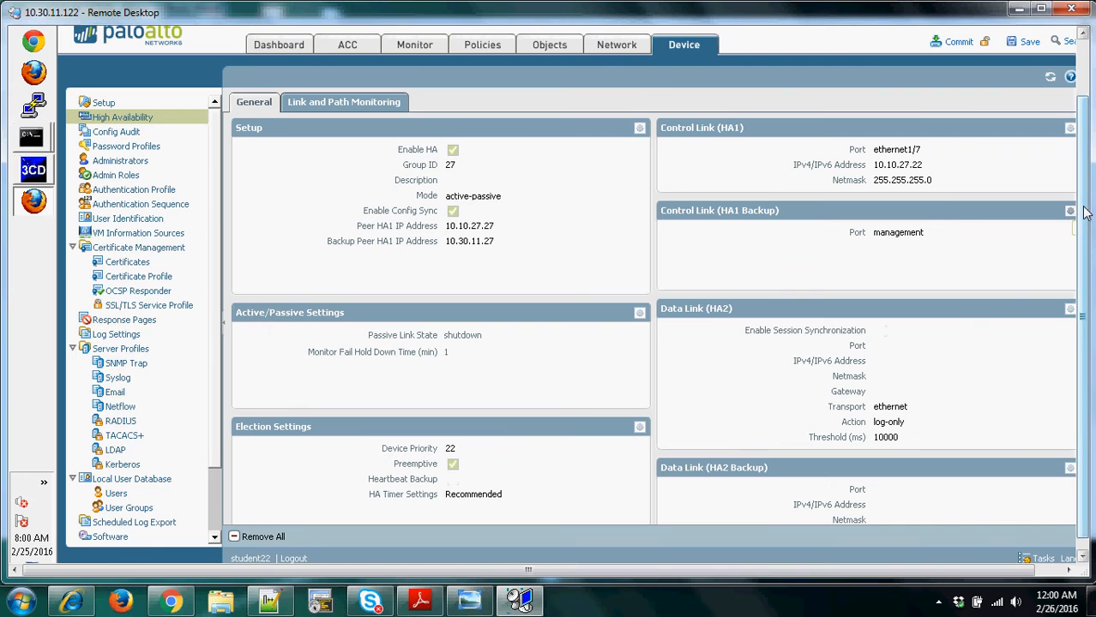
- Start a new link group for HA link monitoring and name it Traffic-links
{"action": "left_click_drag", "start_coordinate": [1084, 212], "coordinate": [1084, 197]}
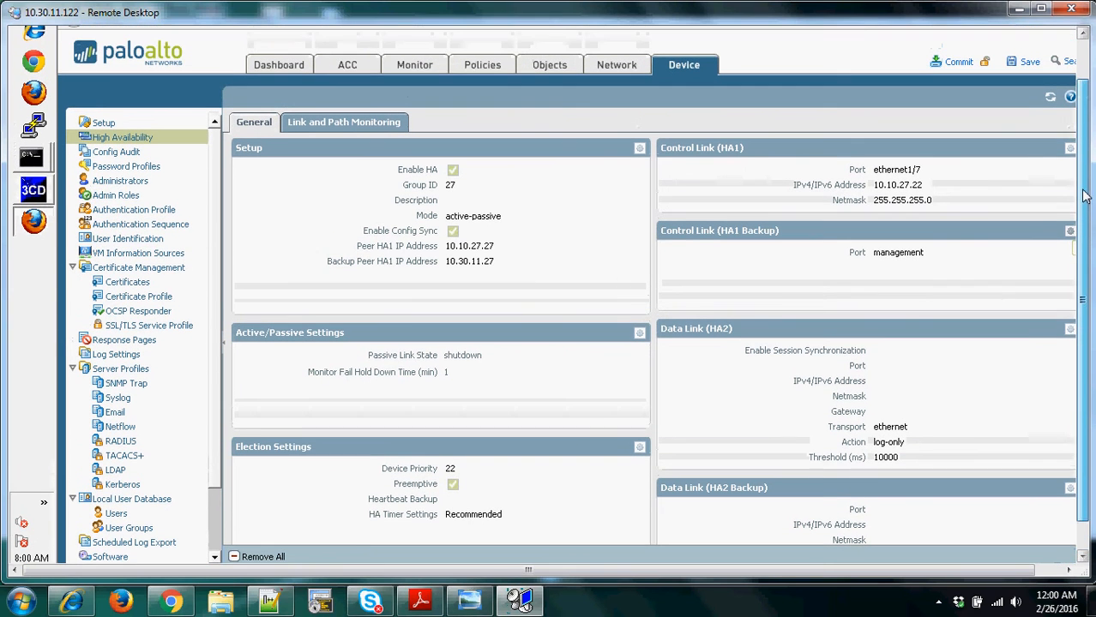
{"action": "left_click", "coordinate": [333, 124]}
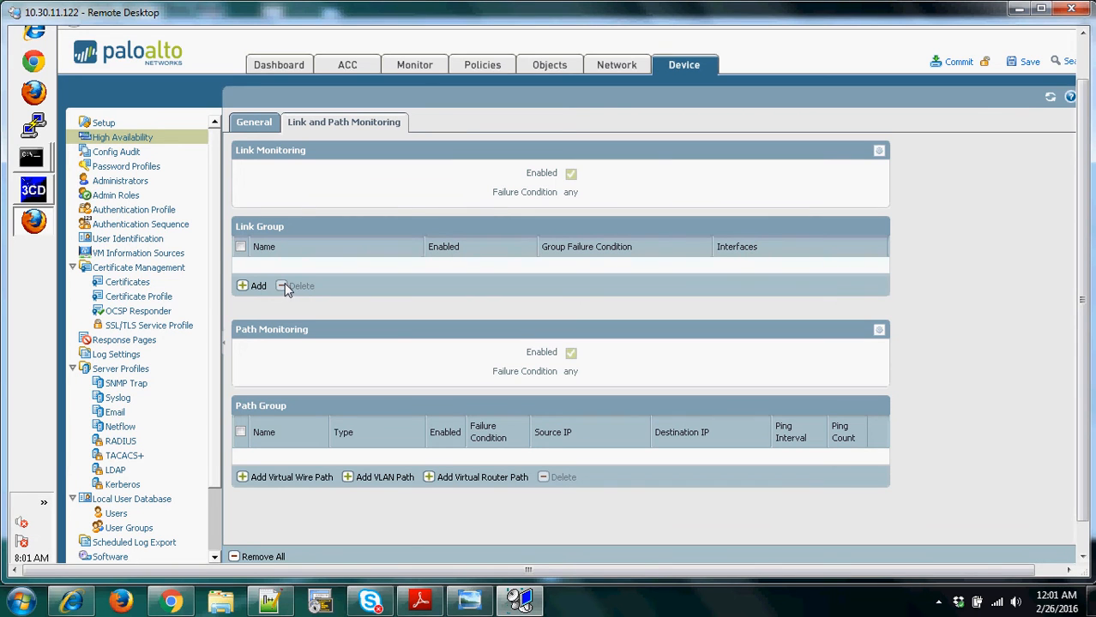
{"action": "left_click", "coordinate": [253, 285]}
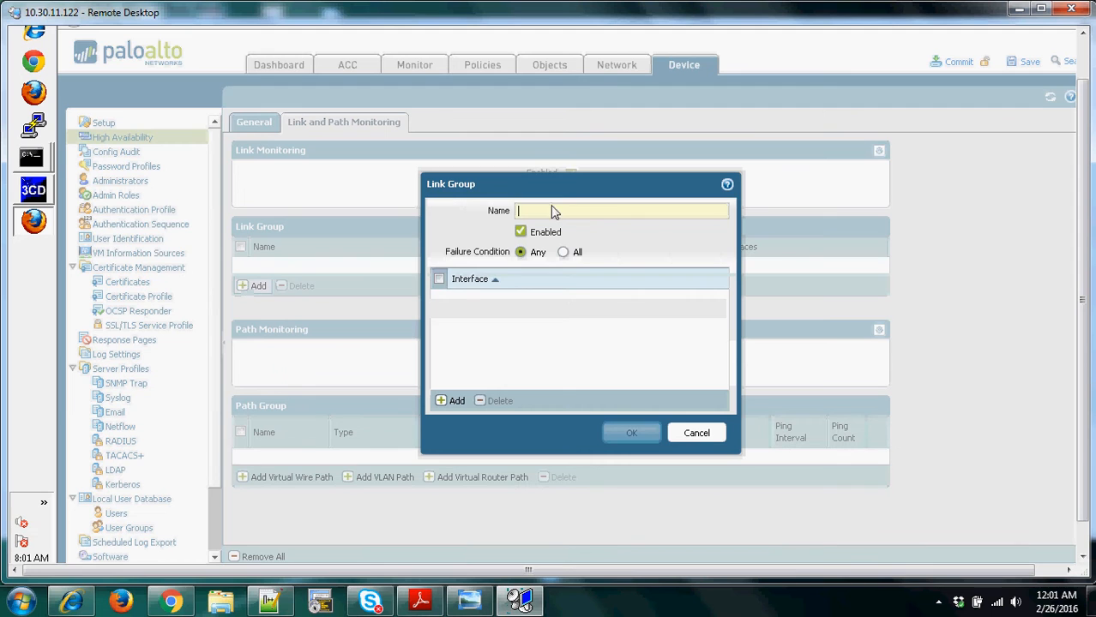
{"action": "type", "text": "Tr"}
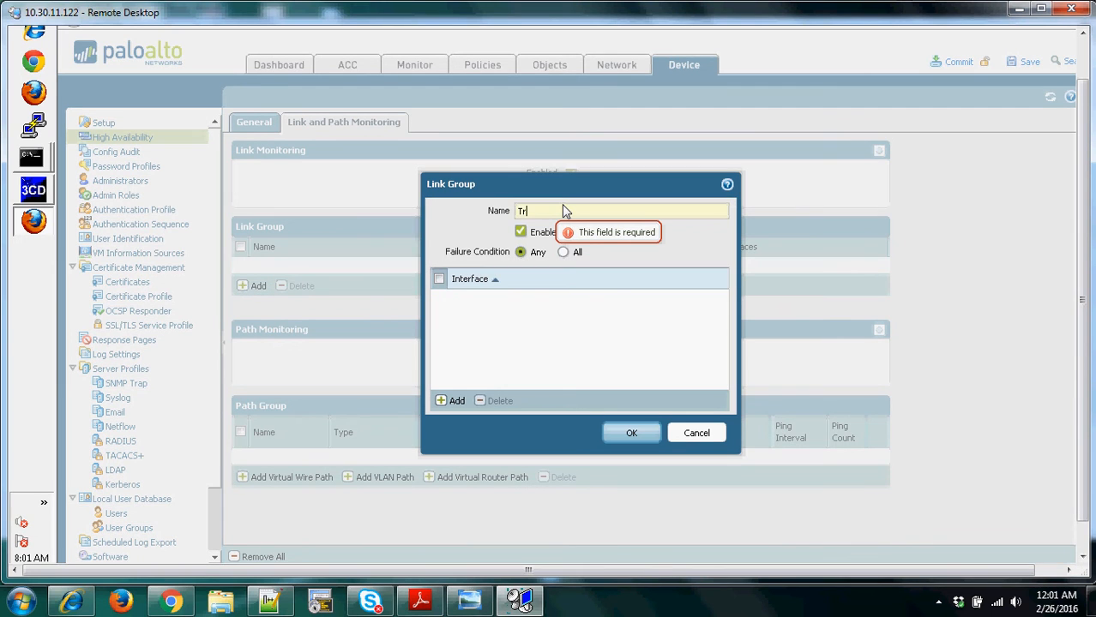
{"action": "type", "text": "affic"}
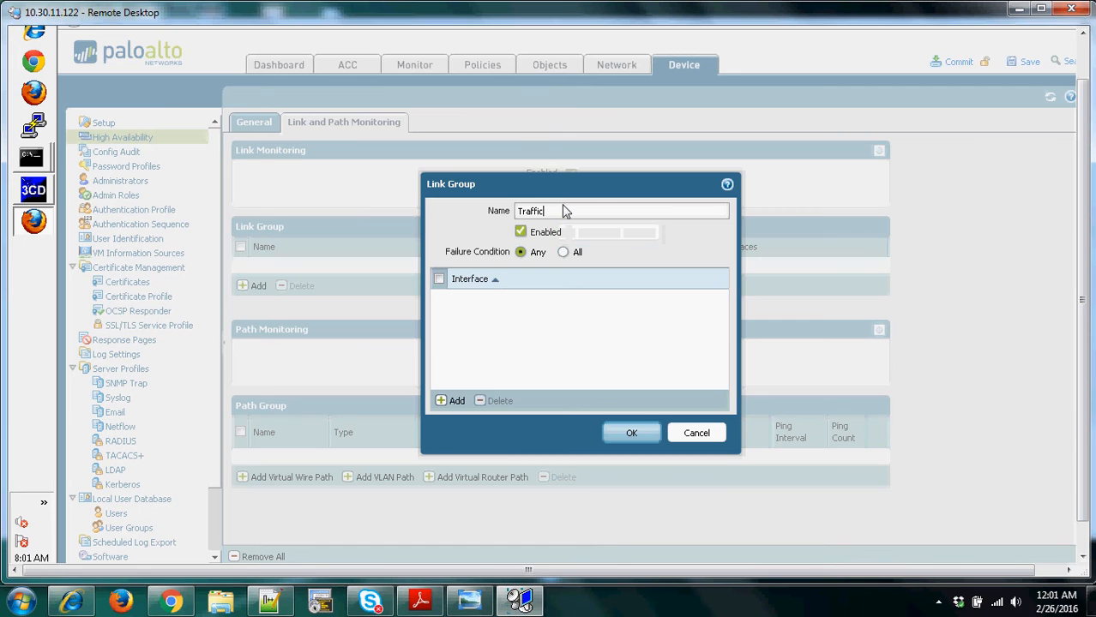
{"action": "type", "text": "-links"}
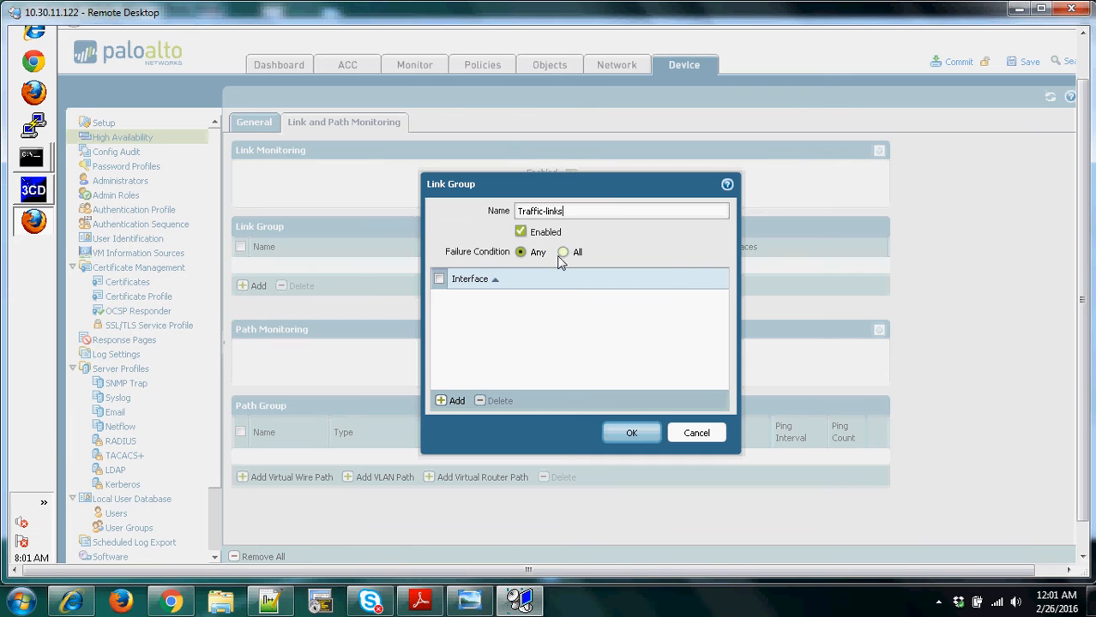
- Add interfaces ethernet1/1 and ethernet1/2 to the Traffic-links group and save the group
{"action": "left_click", "coordinate": [442, 403]}
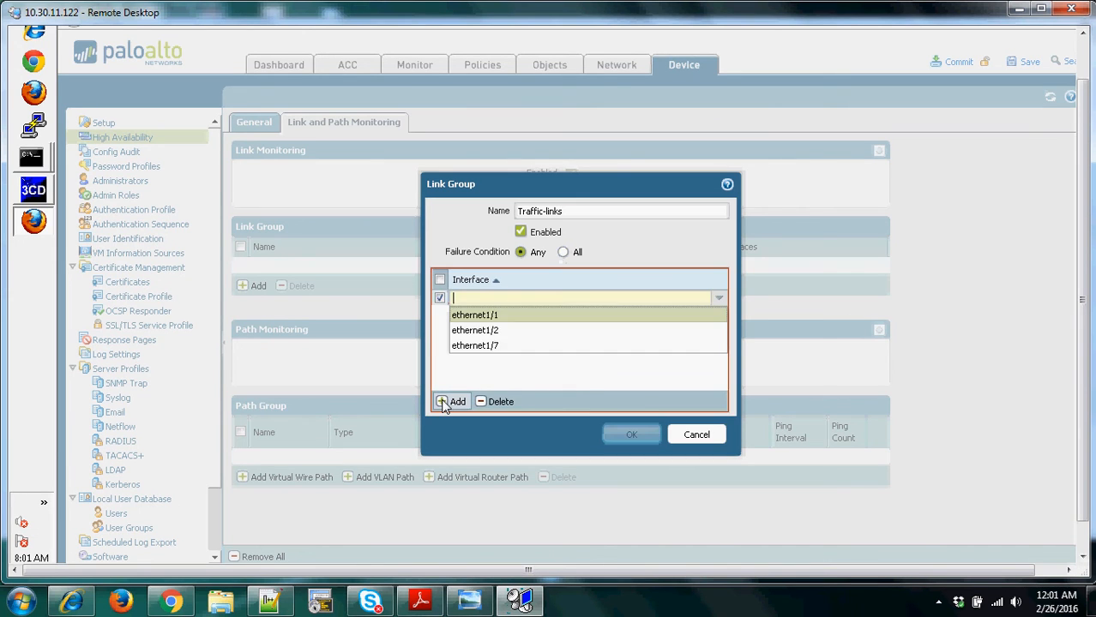
{"action": "left_click", "coordinate": [485, 315]}
{"action": "left_click", "coordinate": [442, 401]}
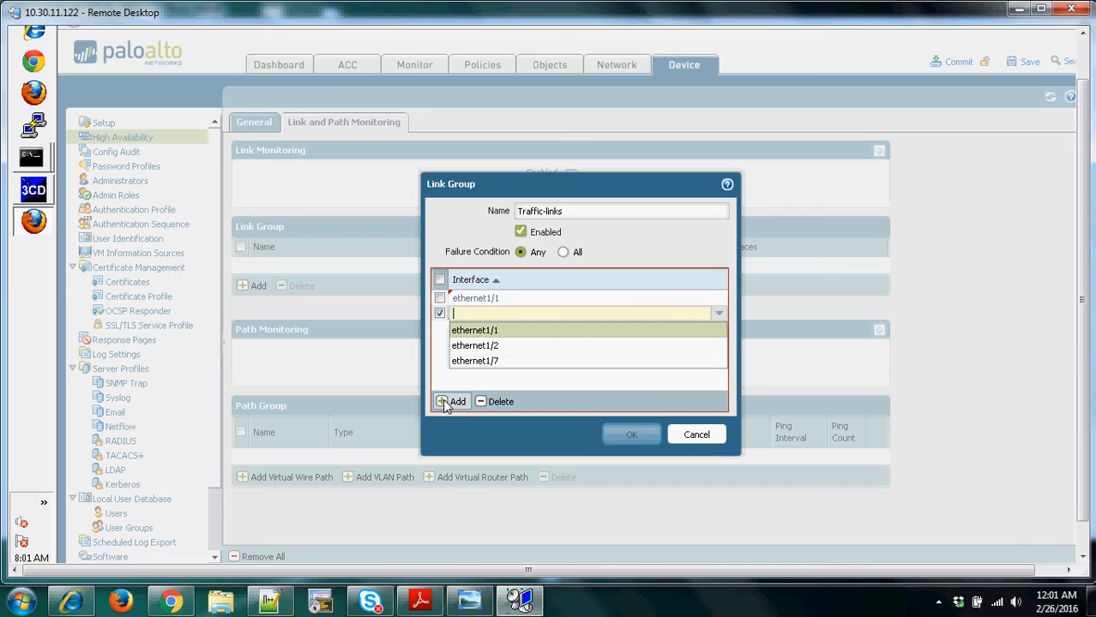
{"action": "left_click", "coordinate": [487, 349]}
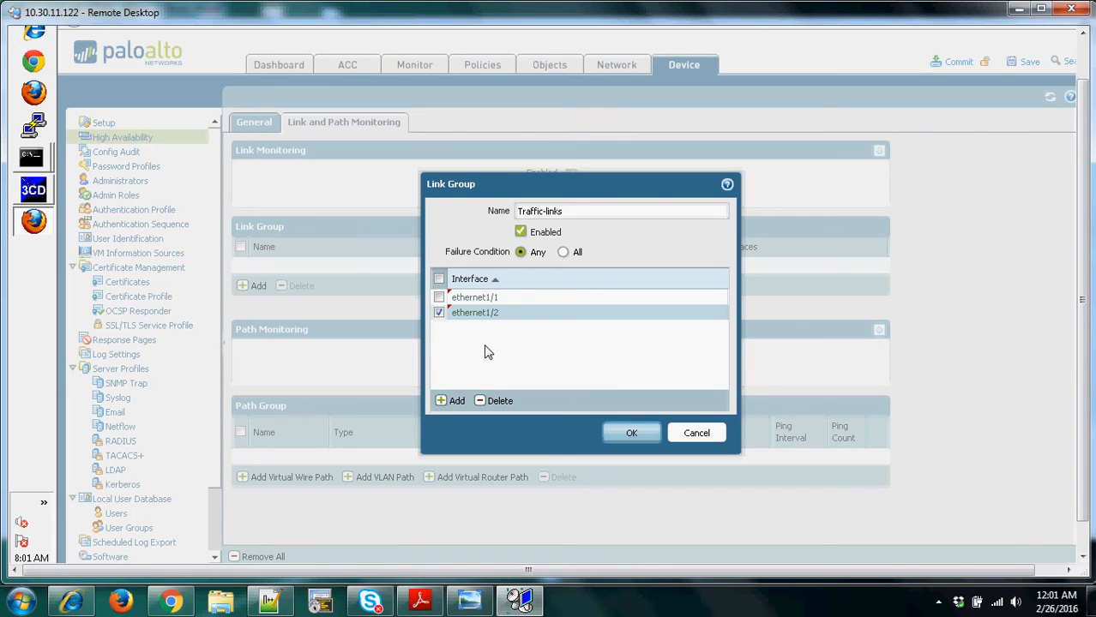
{"action": "left_click", "coordinate": [630, 435]}
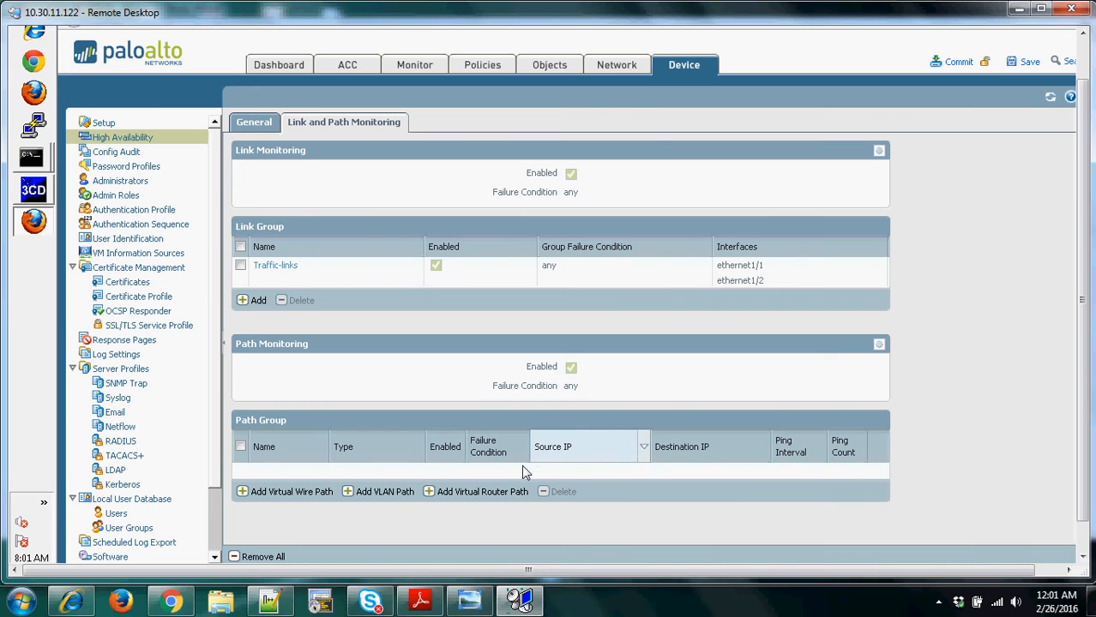
- Start another link group for HA link monitoring and name it HA1-link
{"action": "double_click", "coordinate": [246, 300]}
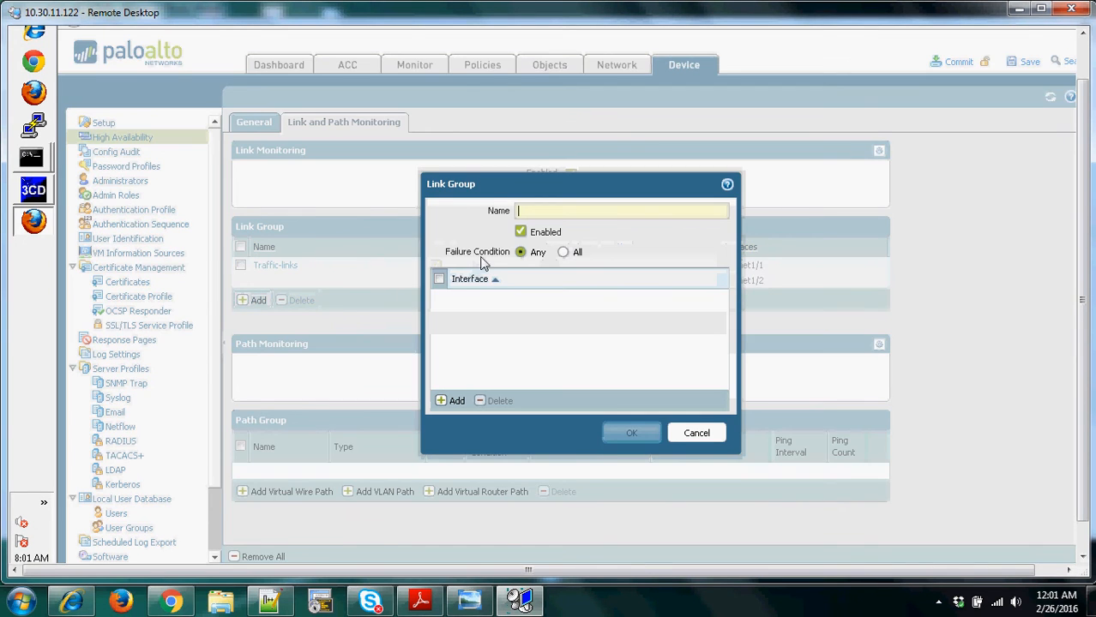
{"action": "type", "text": "H"}
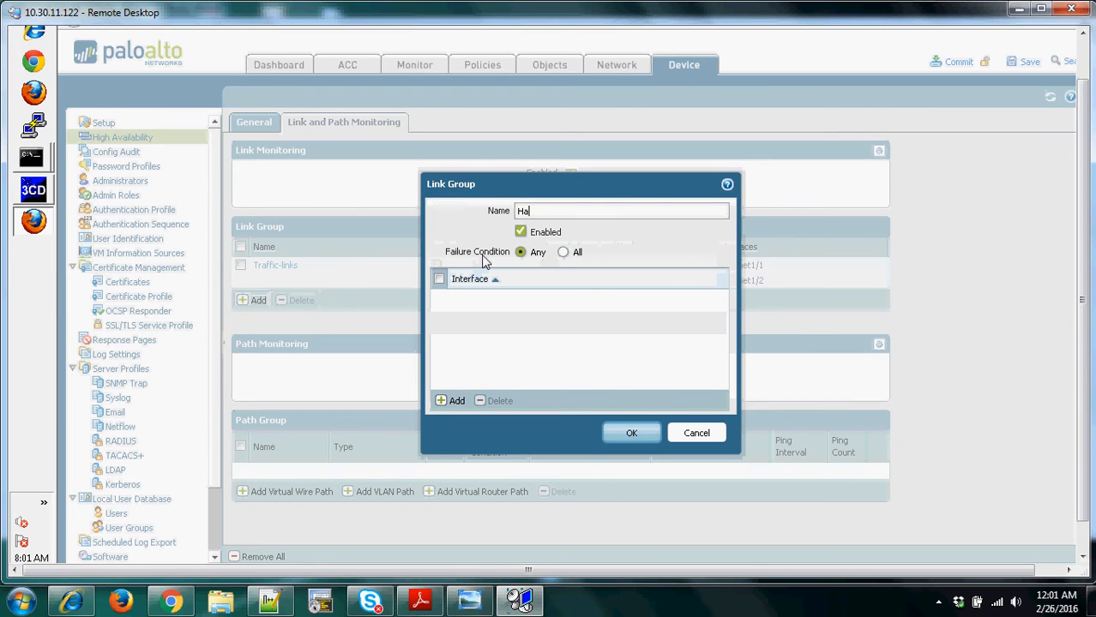
{"action": "type", "text": "A1"}
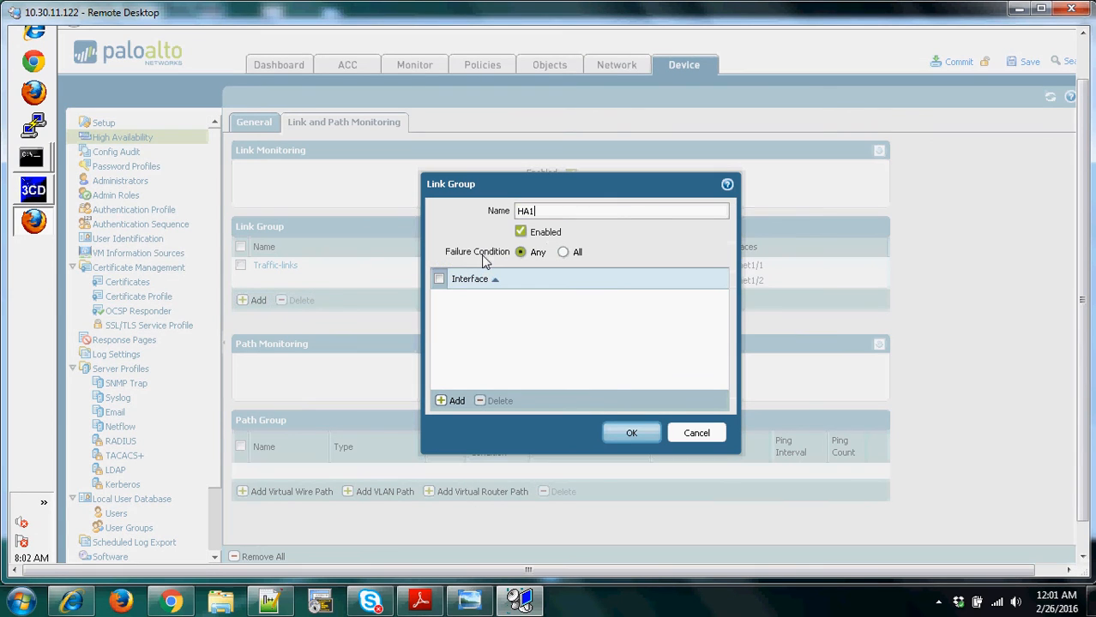
{"action": "type", "text": "-Link"}
{"action": "key", "text": "BackSpace"}
{"action": "key", "text": "BackSpace"}
{"action": "key", "text": "BackSpace"}
{"action": "key", "text": "BackSpace"}
{"action": "type", "text": "link"}
- Add interface ethernet1/7 to the HA1-link group and save the group
{"action": "left_click", "coordinate": [444, 403]}
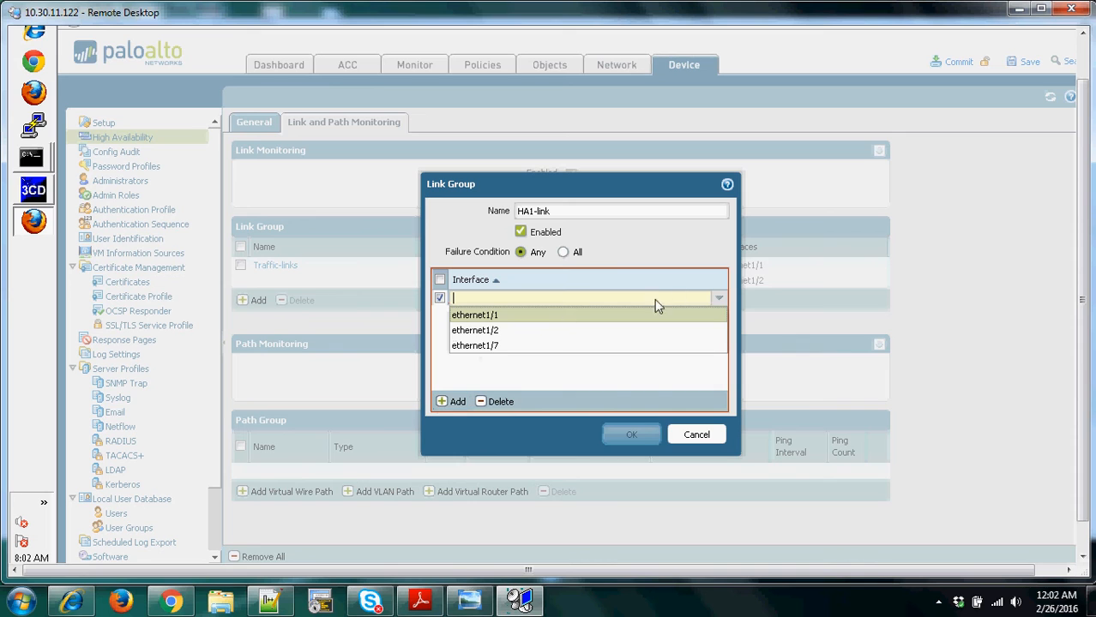
{"action": "left_click", "coordinate": [496, 347]}
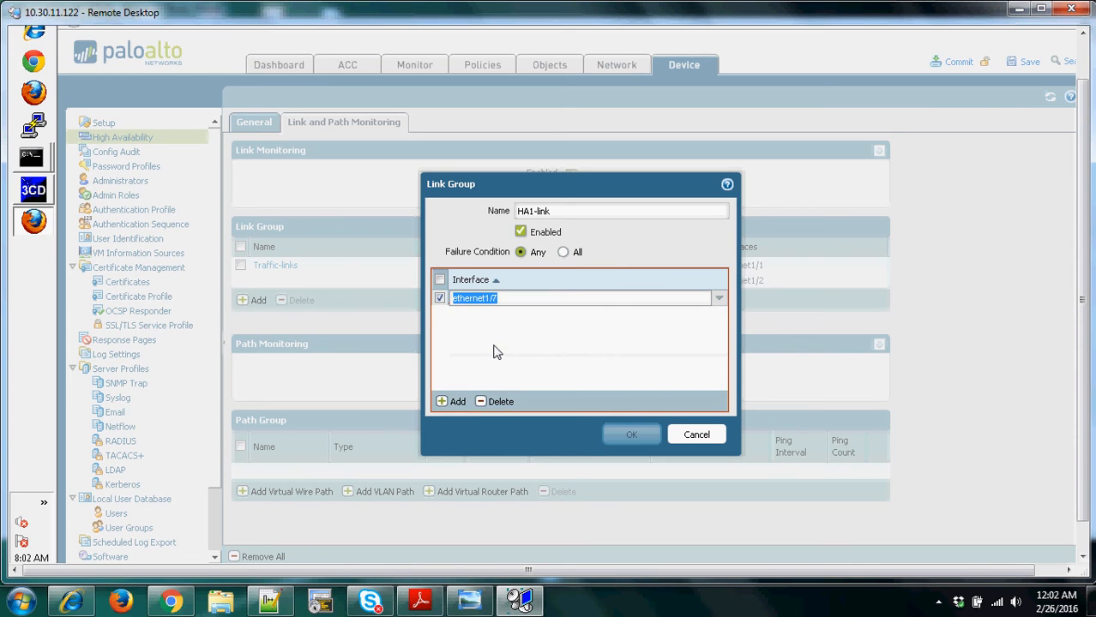
{"action": "left_click", "coordinate": [624, 435]}
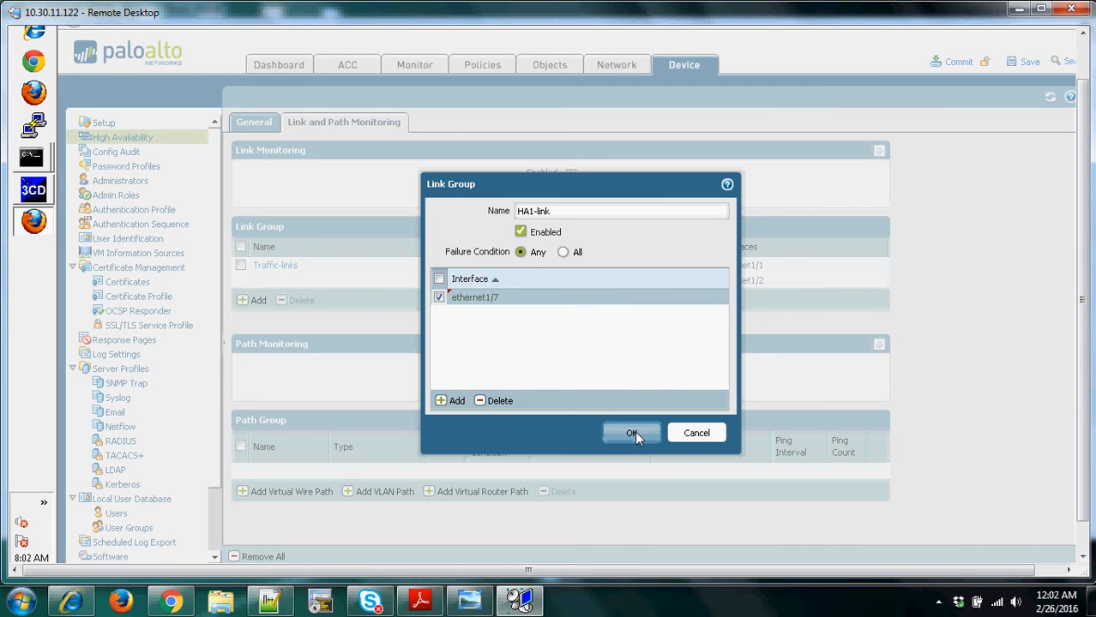
{"action": "left_click", "coordinate": [633, 434]}
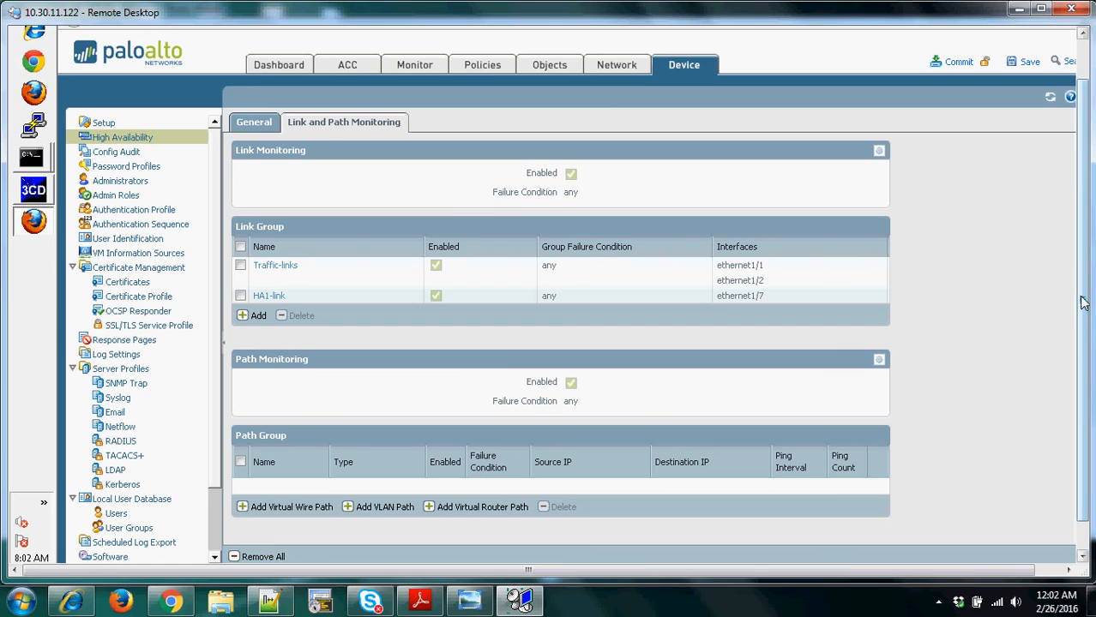
- Start a virtual router path group for HA path monitoring and choose Student-VR as its name
{"action": "left_click_drag", "start_coordinate": [1082, 302], "coordinate": [1082, 330]}
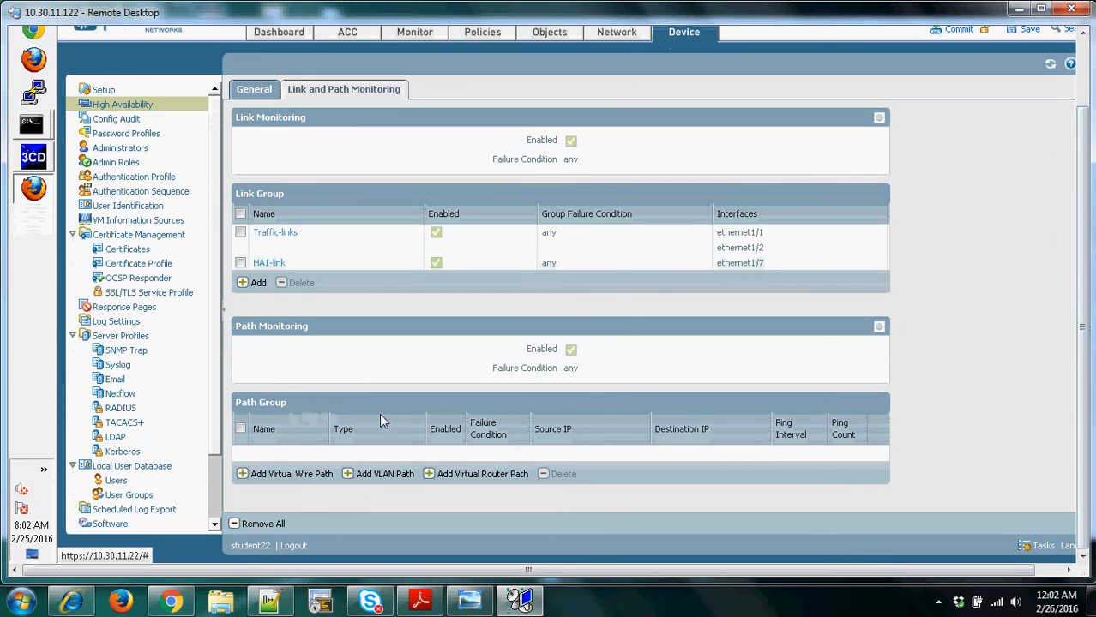
{"action": "left_click", "coordinate": [457, 478]}
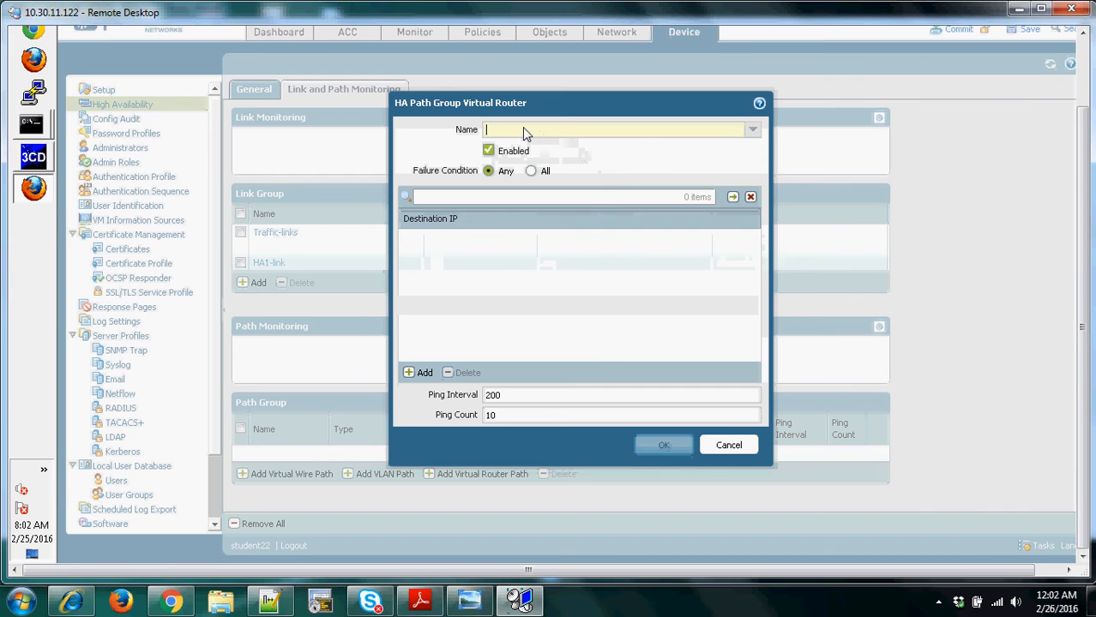
{"action": "mouse_move", "coordinate": [524, 130]}
{"action": "type", "text": "Student"}
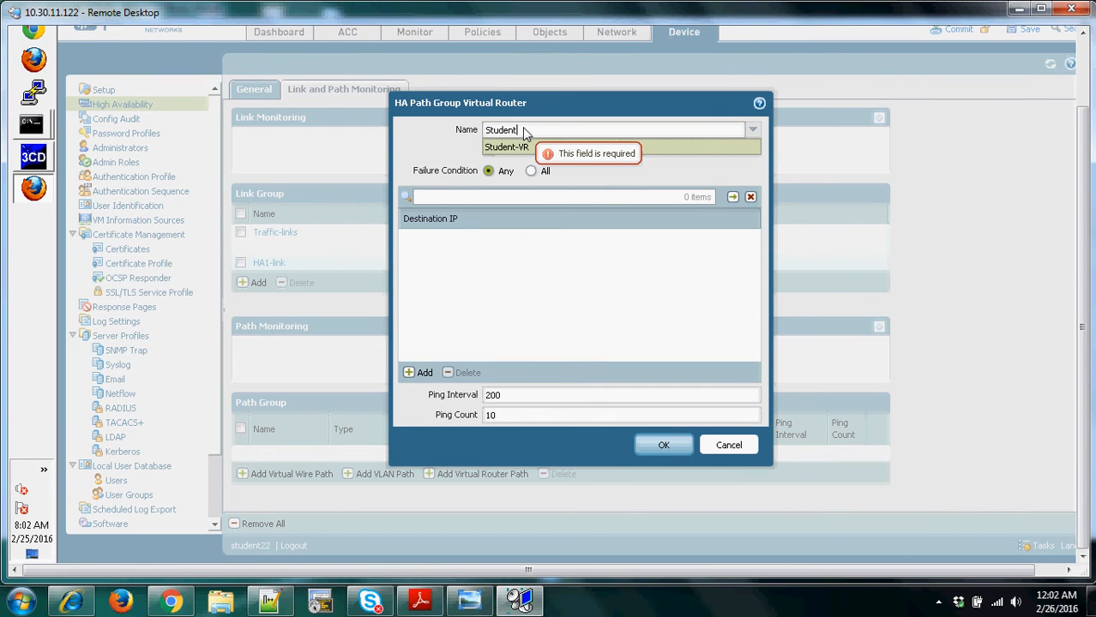
{"action": "type", "text": "-V"}
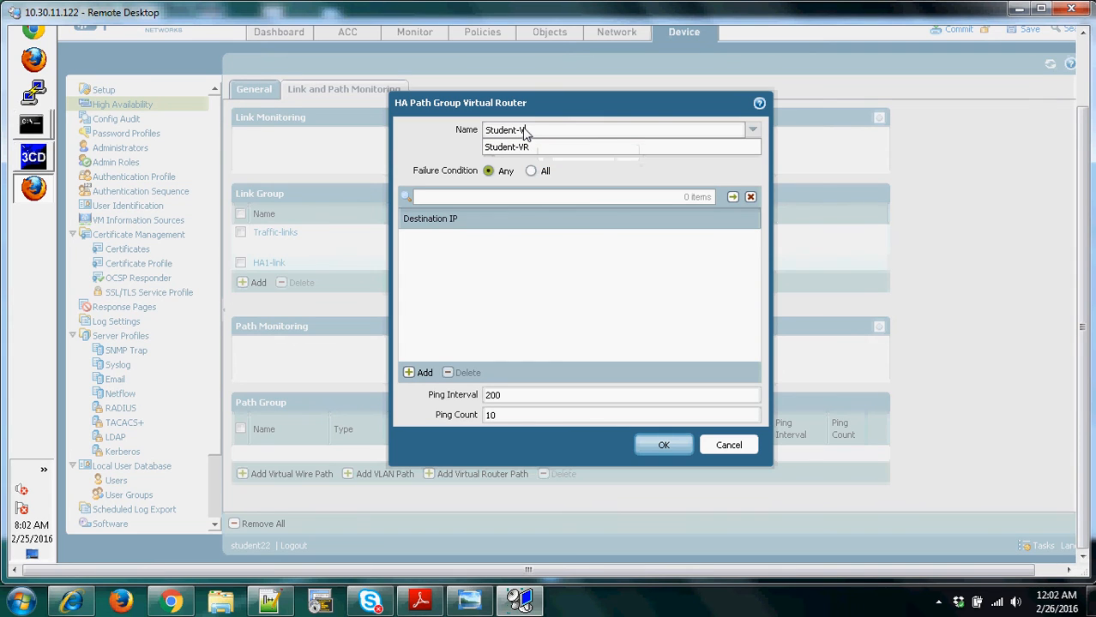
{"action": "type", "text": "R"}
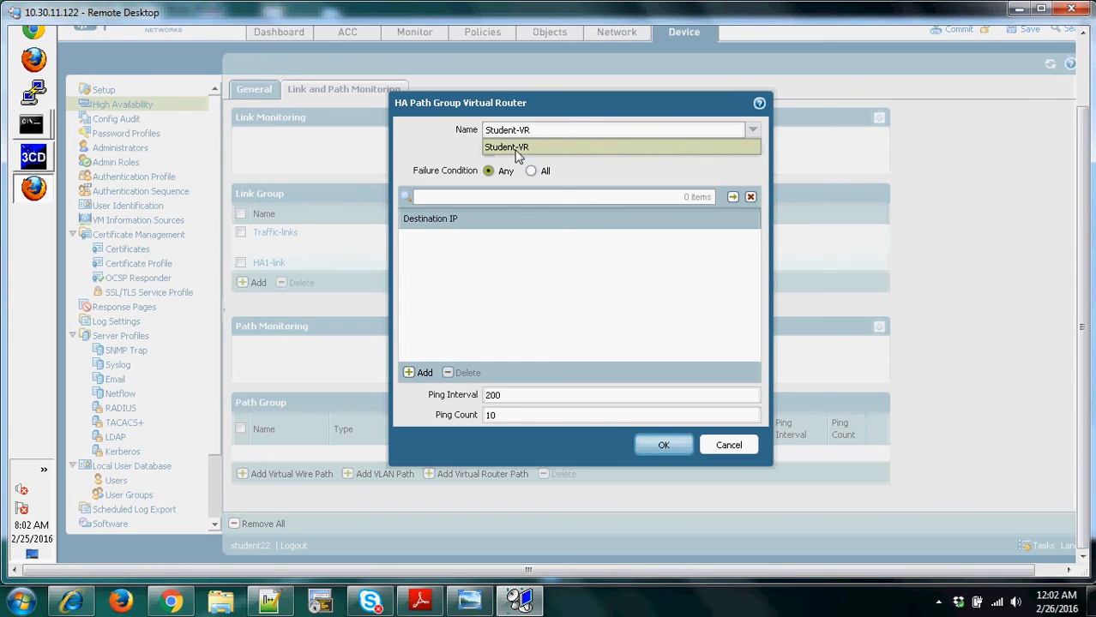
{"action": "left_click", "coordinate": [520, 148]}
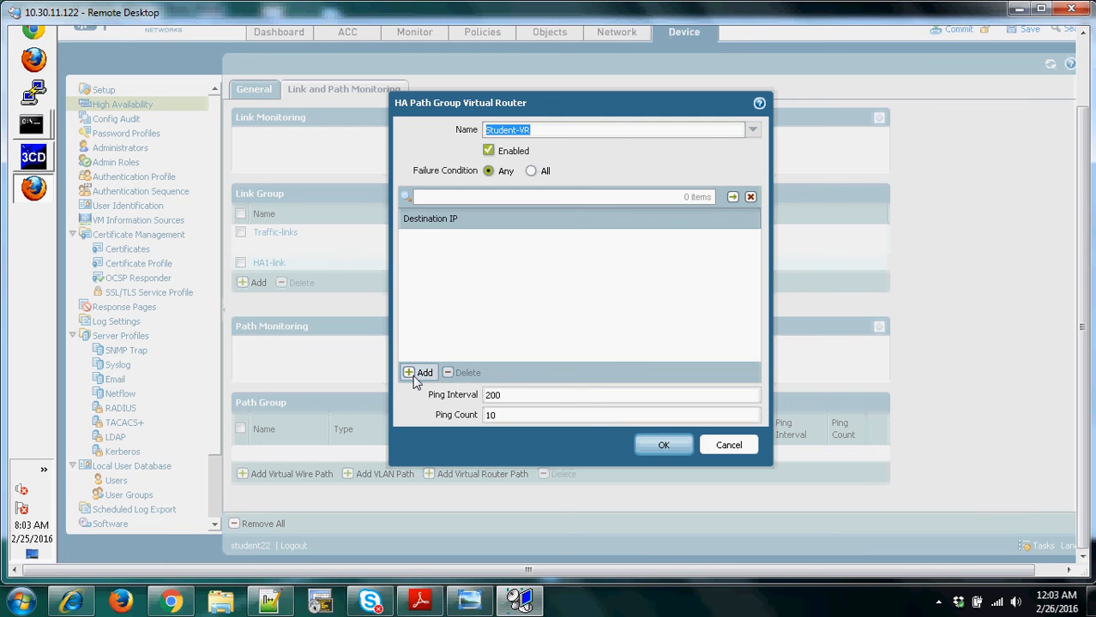
- Switch to the lab settings handout in Adobe Reader, look up the high availability destination IP entry, and return to the firewall session
{"action": "left_click", "coordinate": [419, 603]}
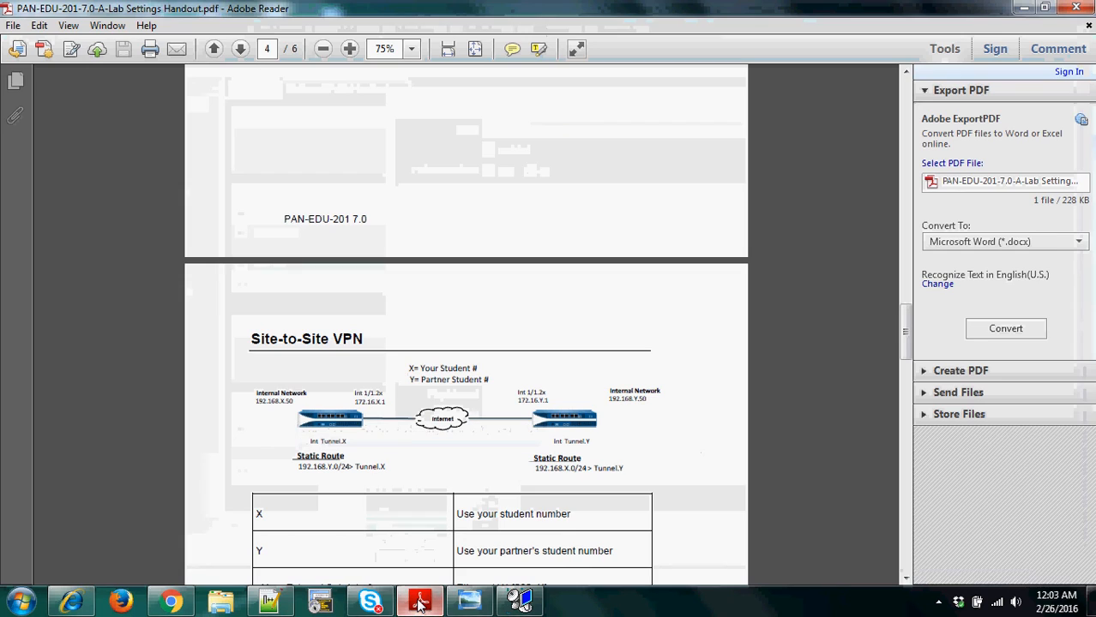
{"action": "left_click_drag", "start_coordinate": [908, 325], "coordinate": [892, 459]}
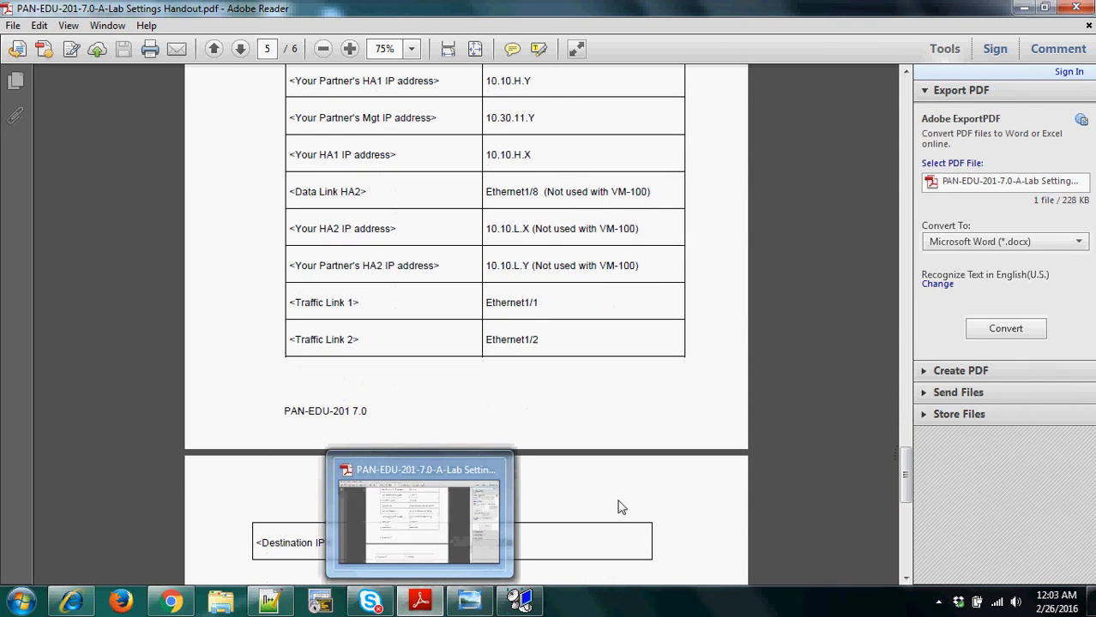
{"action": "left_click", "coordinate": [1020, 8]}
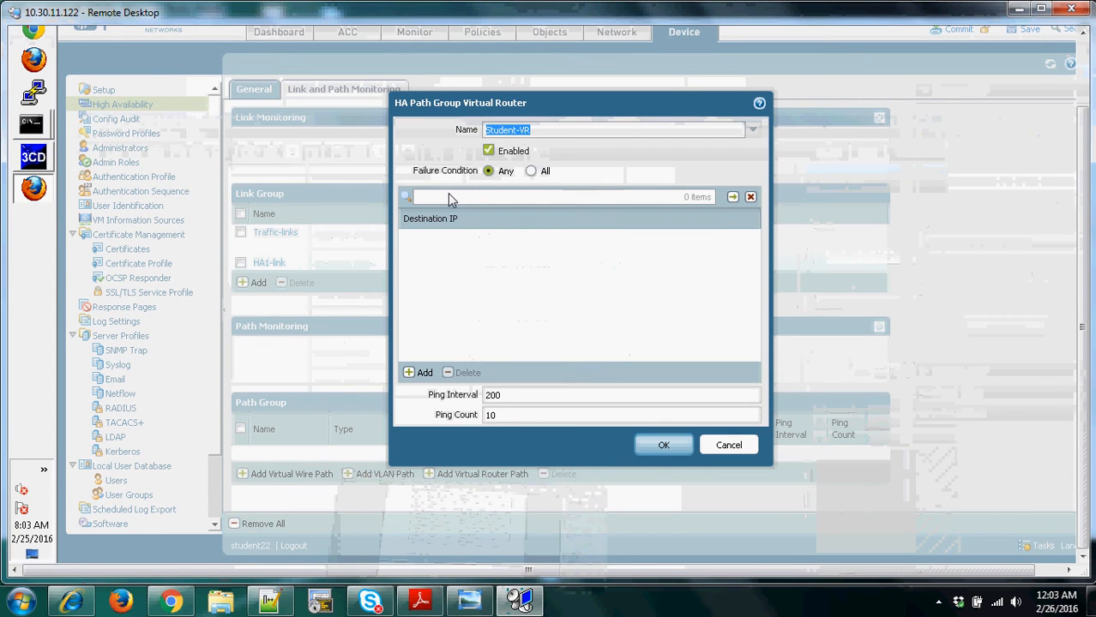
- Add destination IP 172.16.22.254 to the Student-VR path group and save the group
{"action": "left_click", "coordinate": [418, 373]}
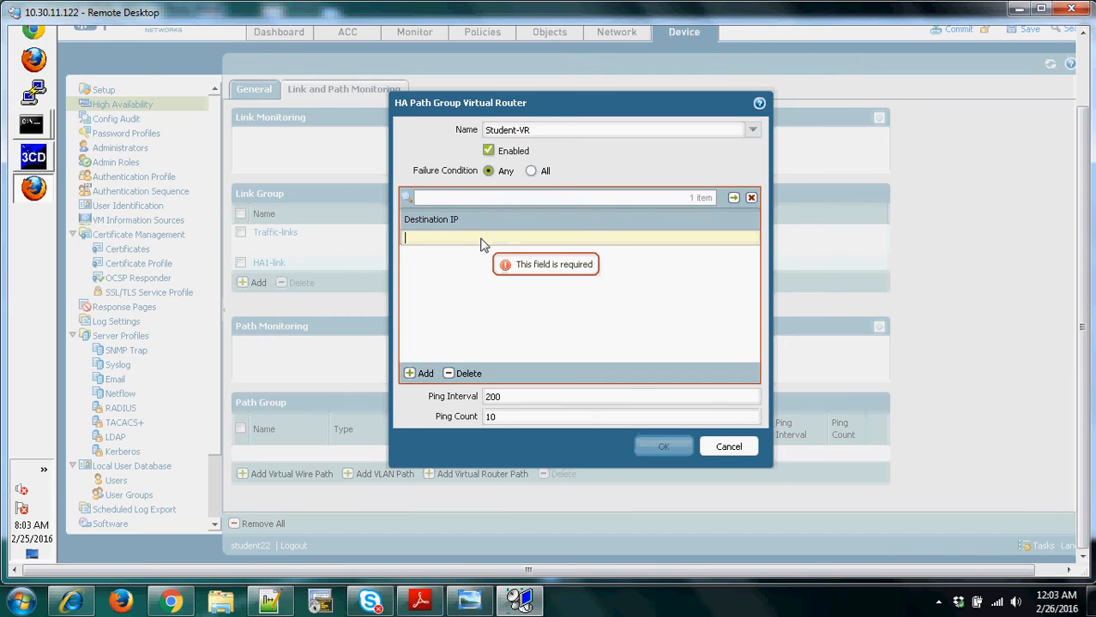
{"action": "type", "text": "172.16"}
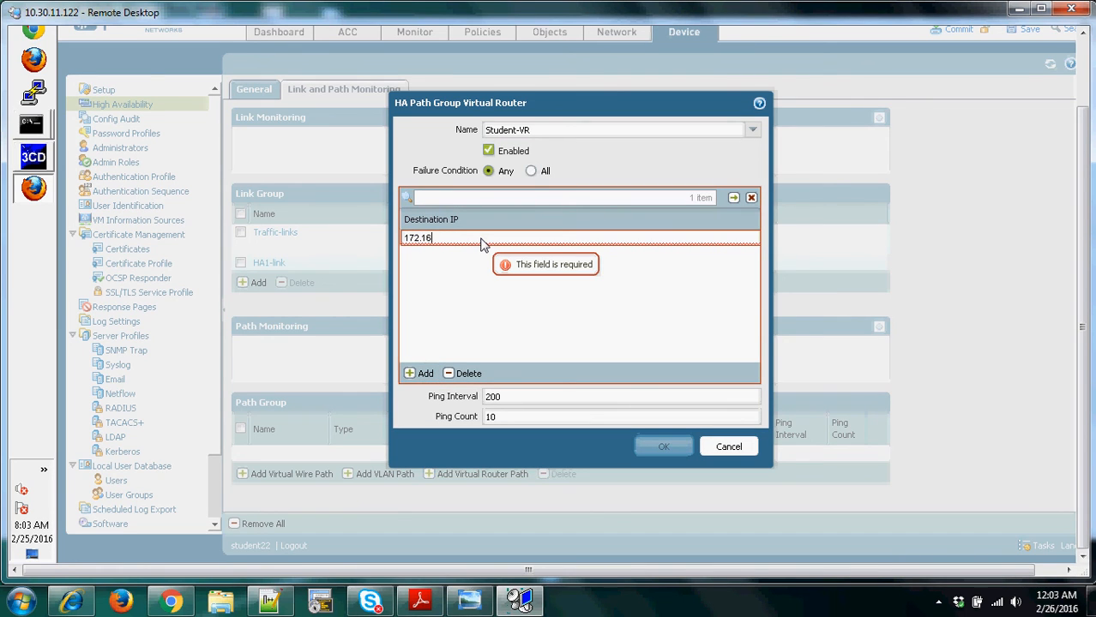
{"action": "type", "text": ".22"}
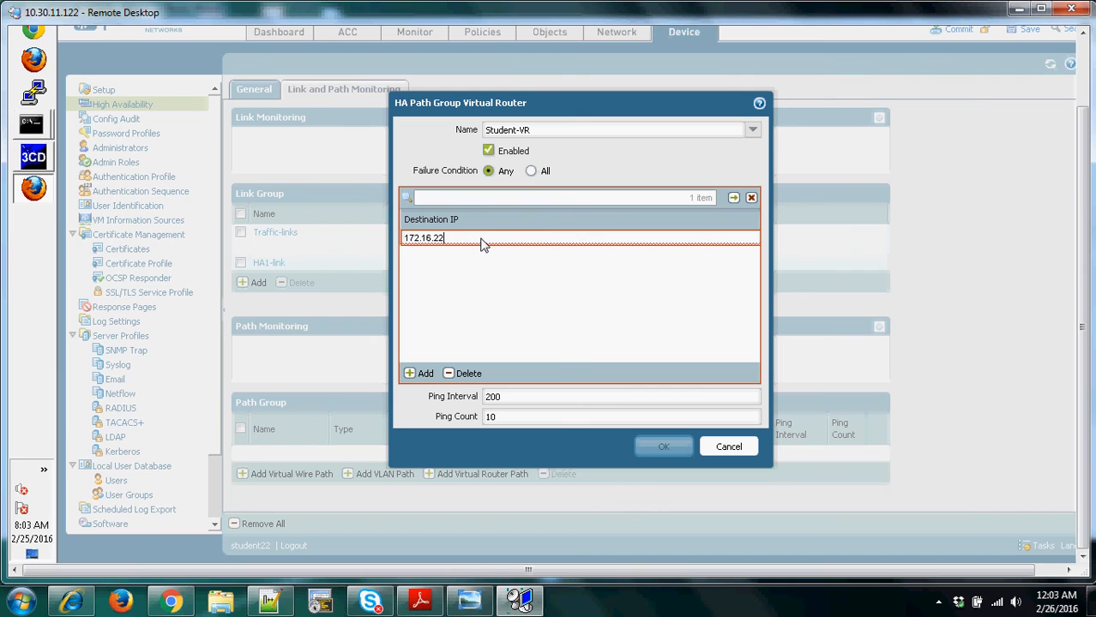
{"action": "type", "text": ".254"}
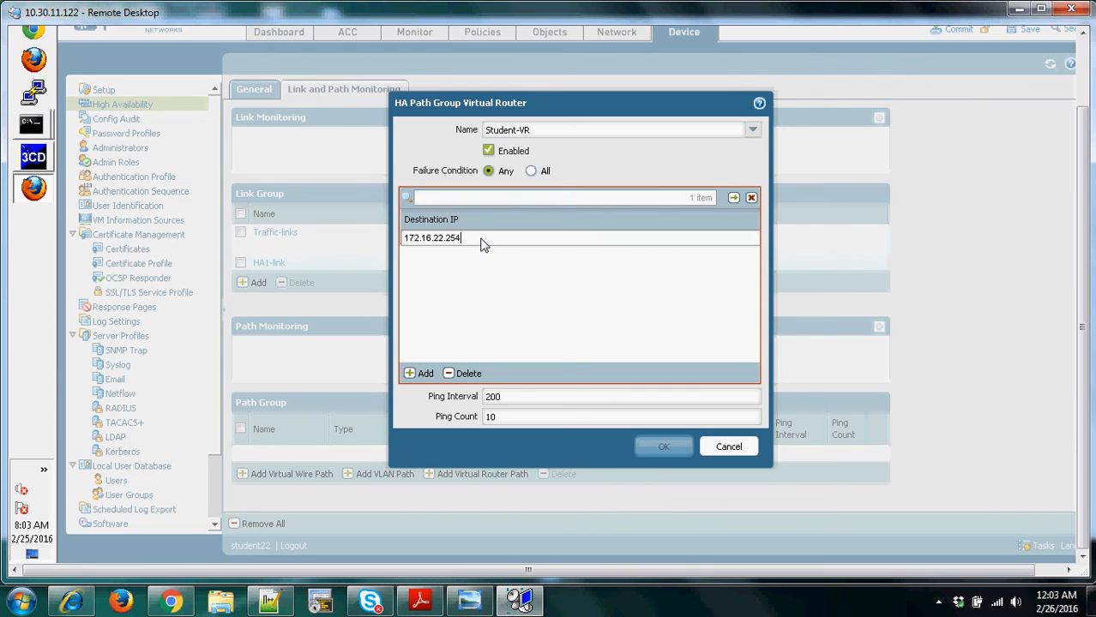
{"action": "key", "text": "Return"}
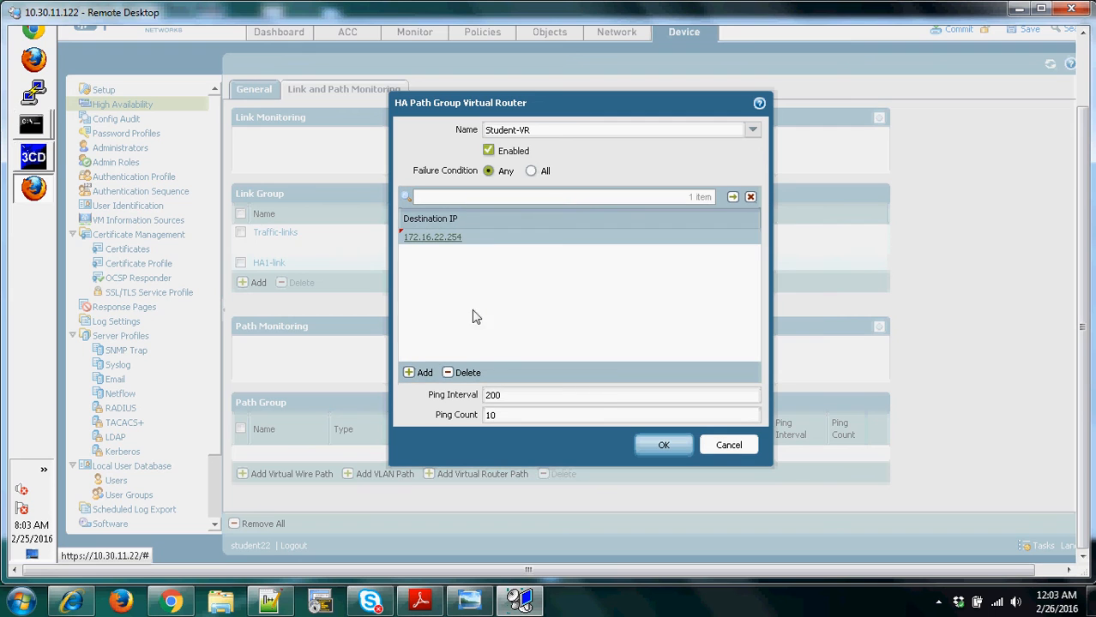
{"action": "left_click", "coordinate": [665, 444]}
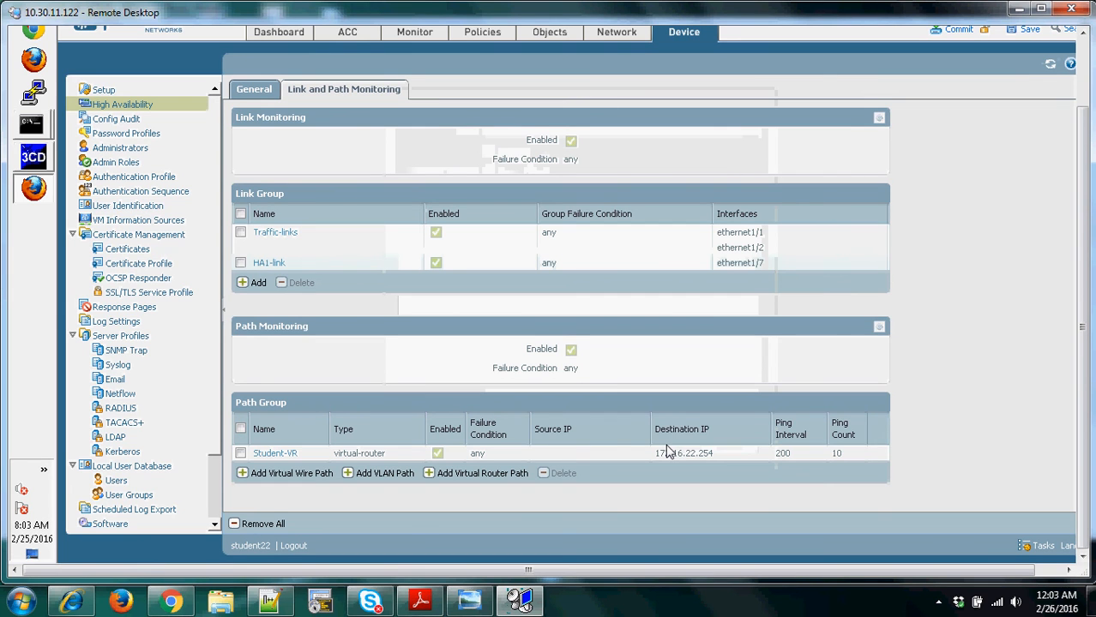
- Commit the pending changes with device, network, policy and object configuration included, continuing past the unresponsive script warning
{"action": "left_click_drag", "start_coordinate": [1082, 327], "coordinate": [1082, 281]}
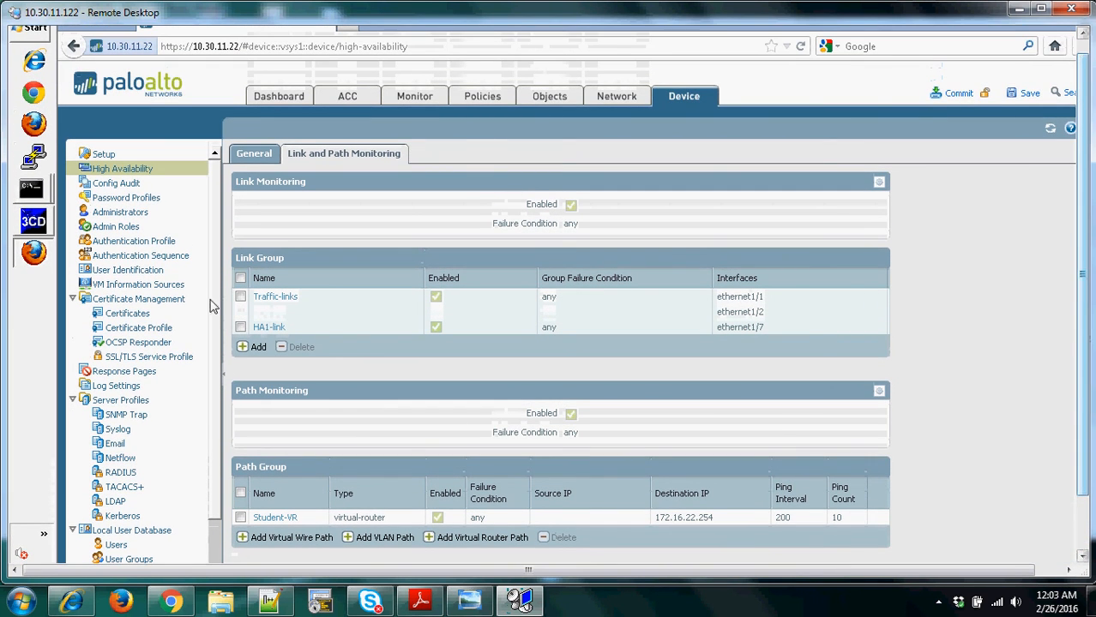
{"action": "left_click", "coordinate": [957, 93]}
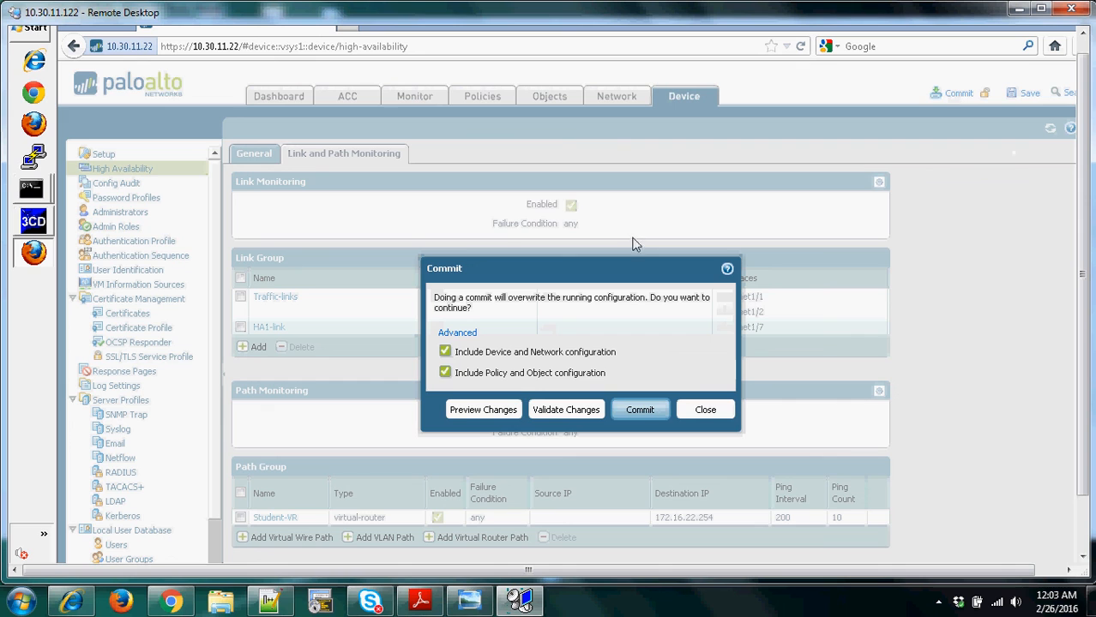
{"action": "left_click", "coordinate": [638, 410]}
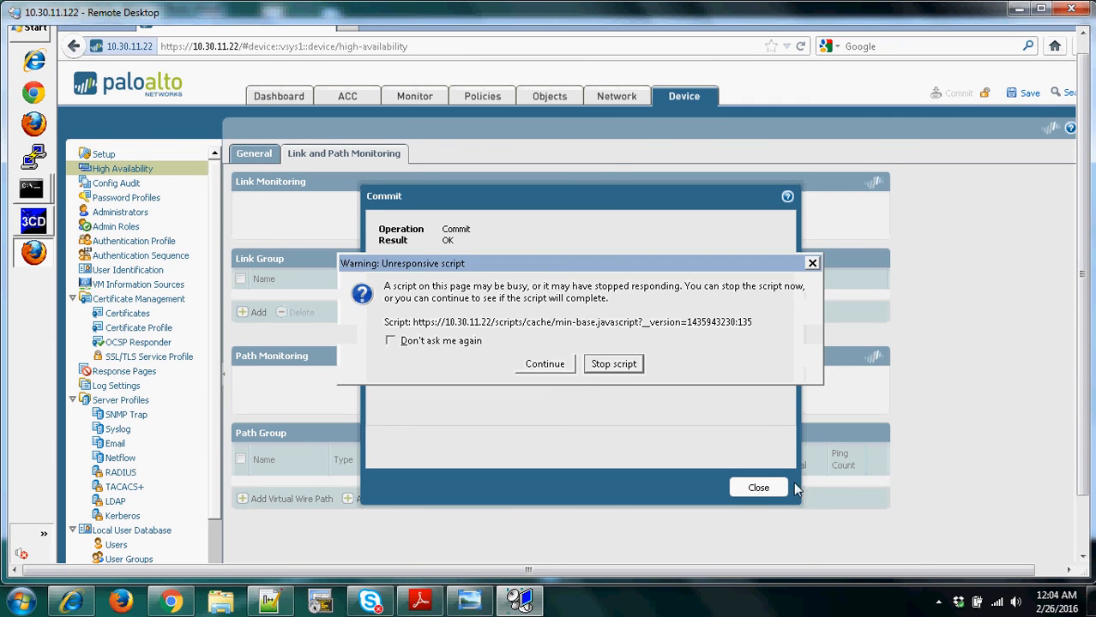
{"action": "left_click", "coordinate": [556, 370]}
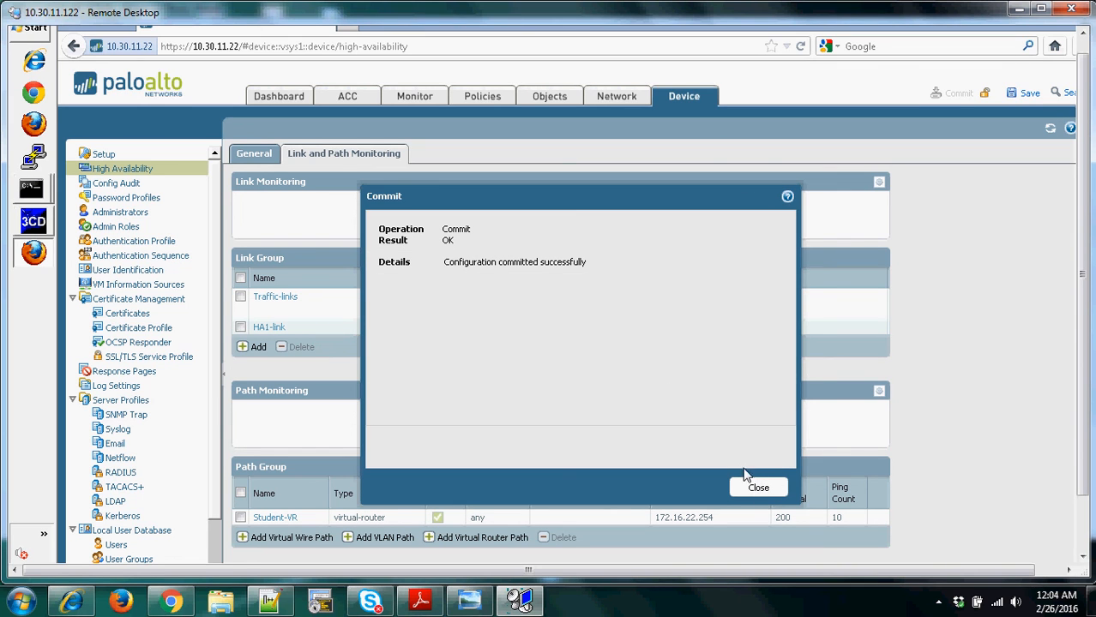
{"action": "left_click", "coordinate": [758, 487]}
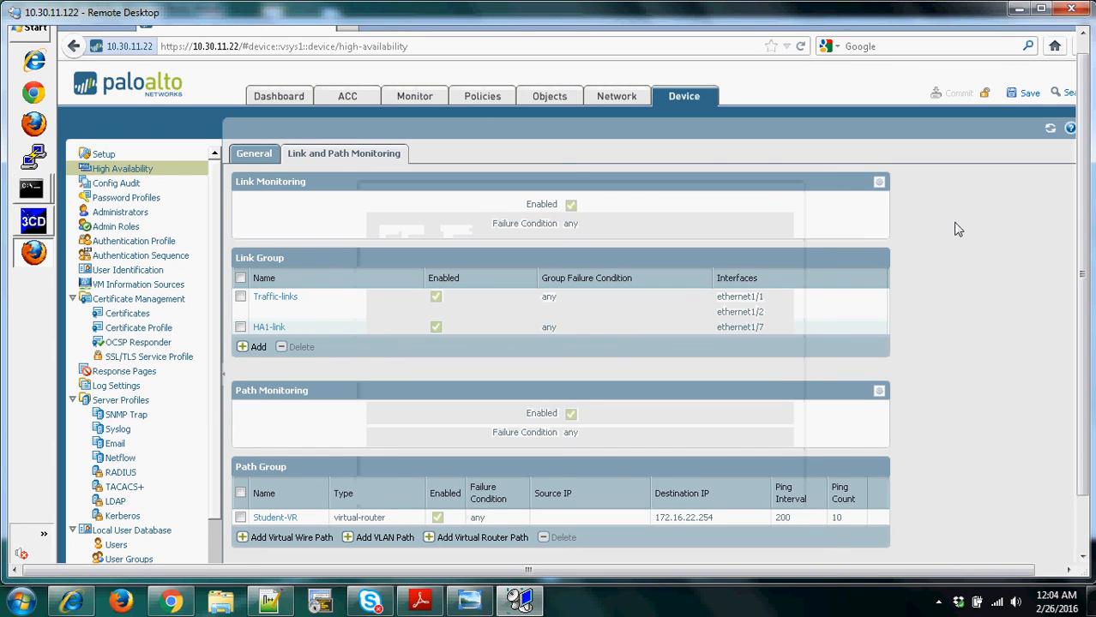
- From the dashboard's High Availability widget, push the running configuration to the HA peer, confirming the overwrite, and repeat the push once
{"action": "left_click", "coordinate": [272, 99]}
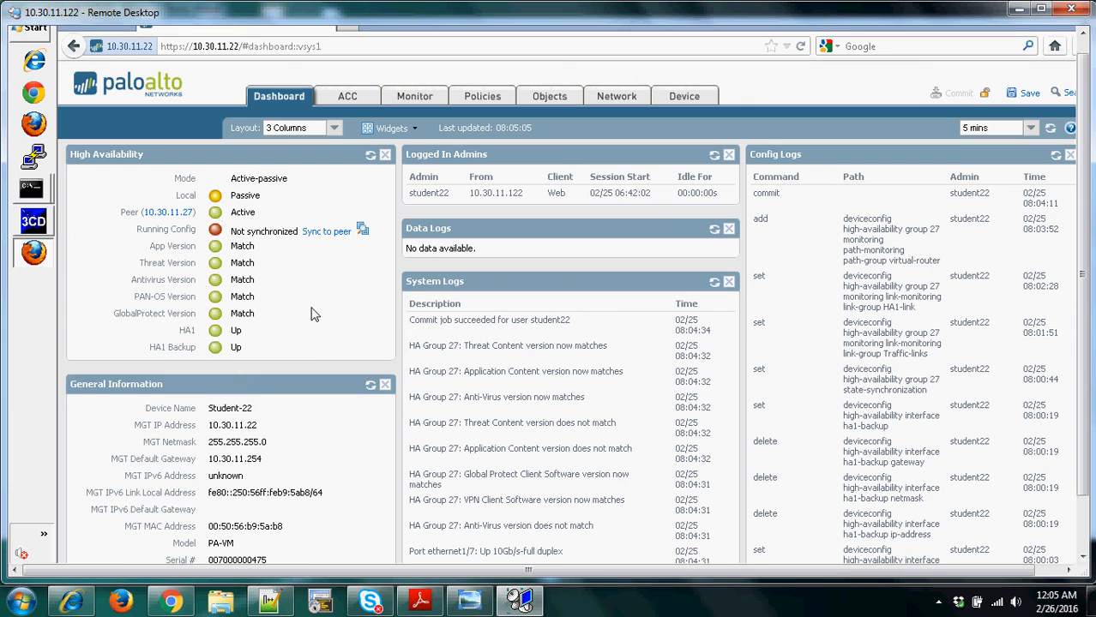
{"action": "left_click", "coordinate": [328, 235]}
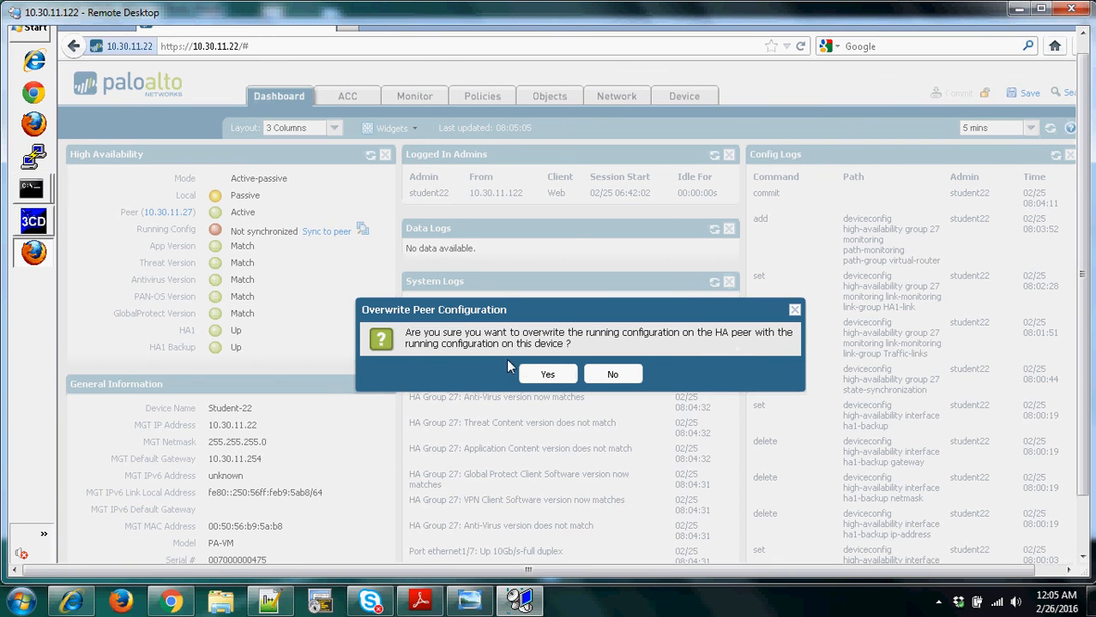
{"action": "left_click", "coordinate": [547, 372]}
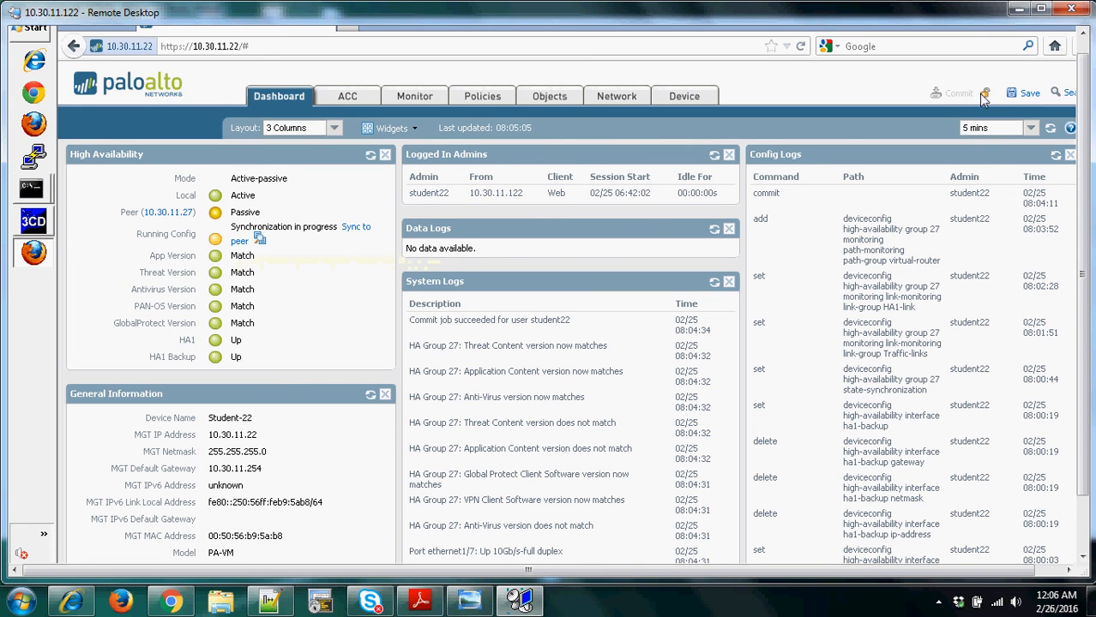
{"action": "left_click", "coordinate": [241, 245]}
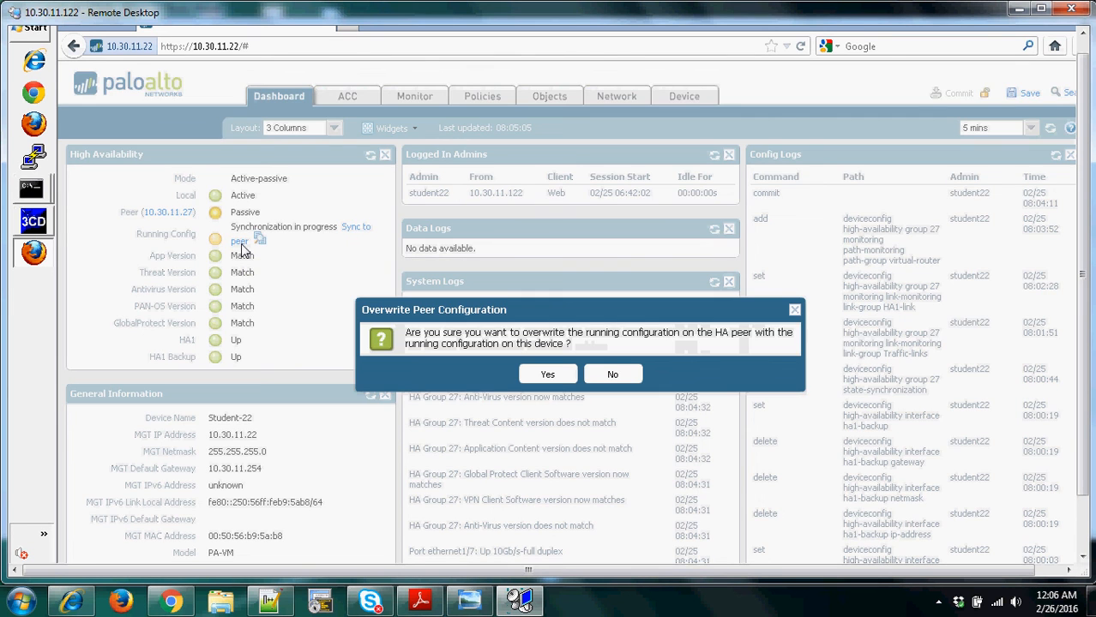
{"action": "left_click", "coordinate": [546, 377]}
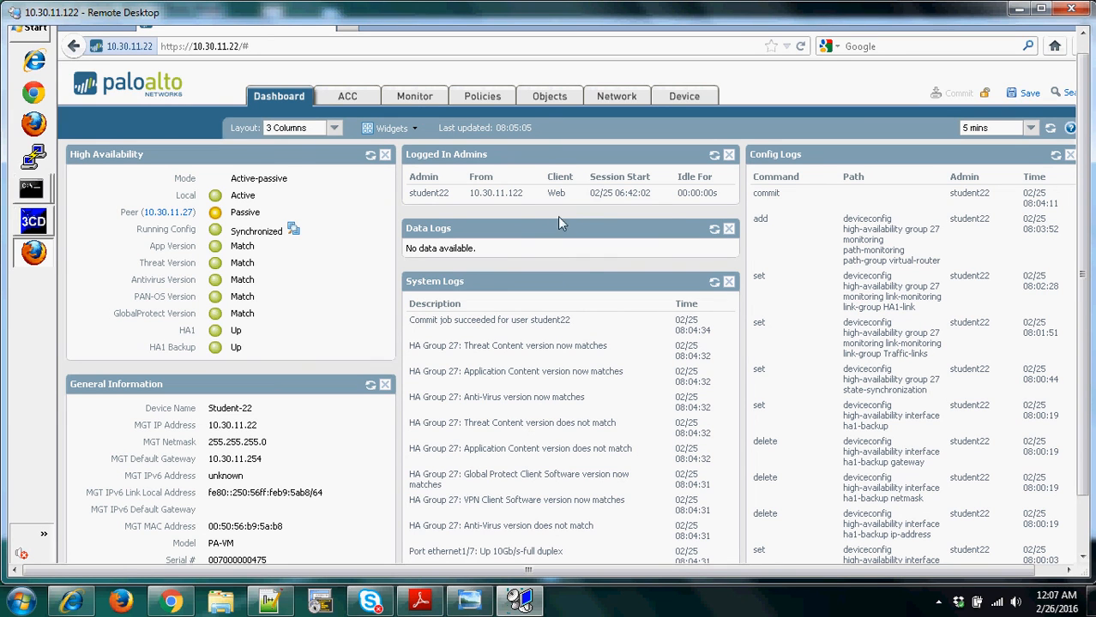
{"action": "left_click", "coordinate": [939, 602]}
{"action": "left_click", "coordinate": [899, 521]}
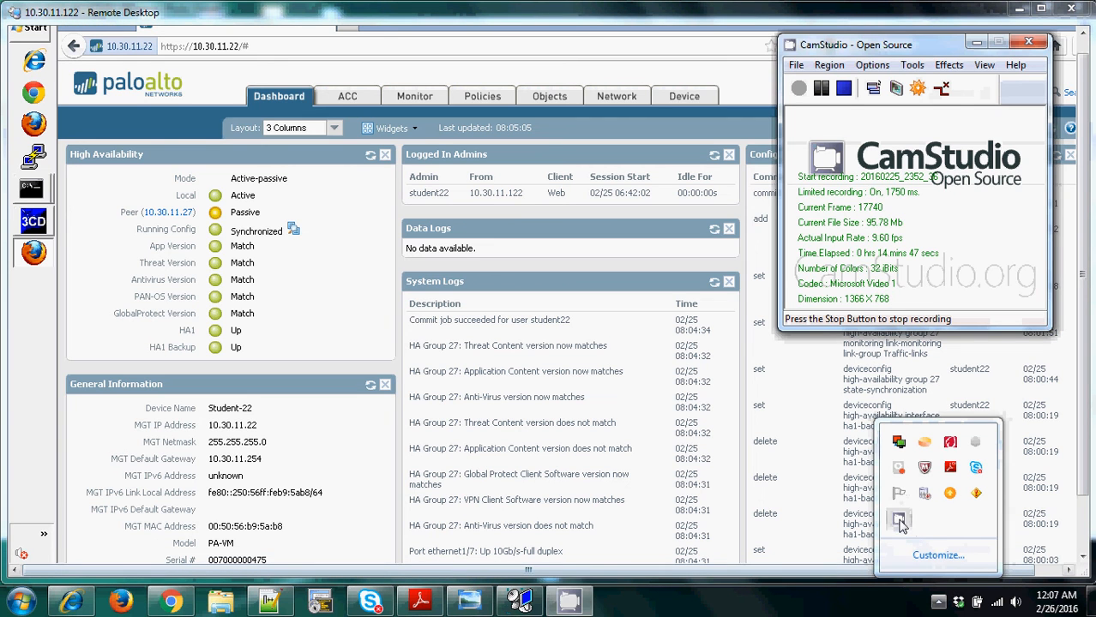
{"action": "left_click", "coordinate": [844, 91]}
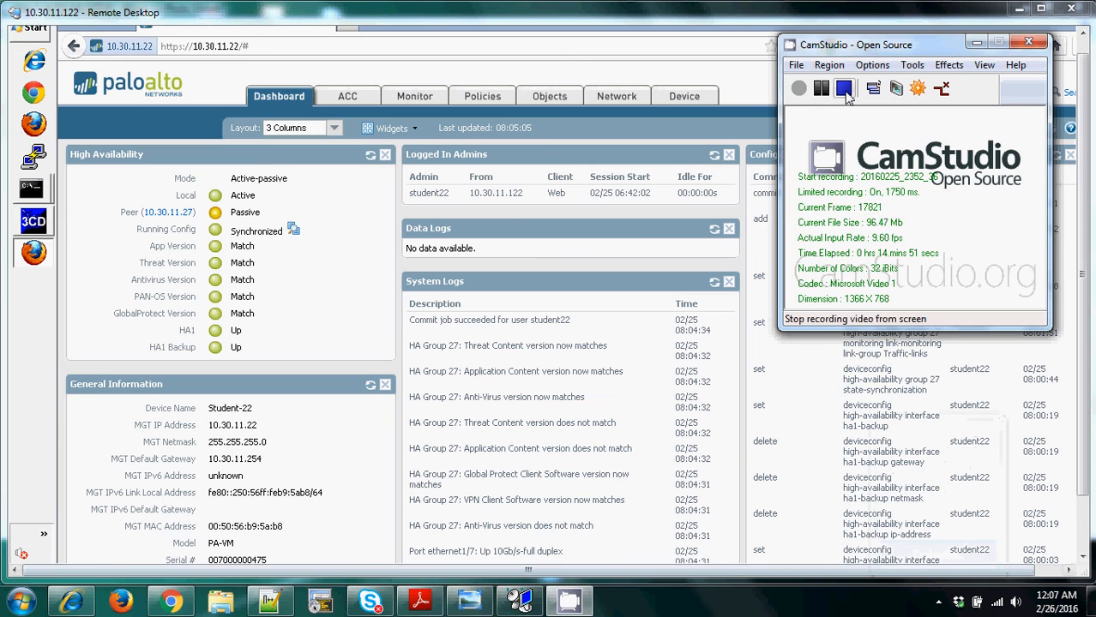